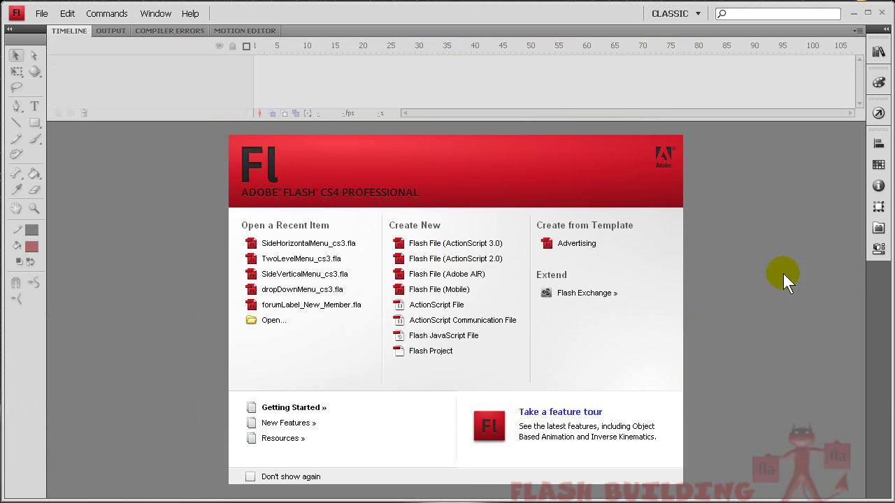
Step: Switch to Fireworks and open Europe_blank_map.png from the Web Design folder
left_click(434, 244)
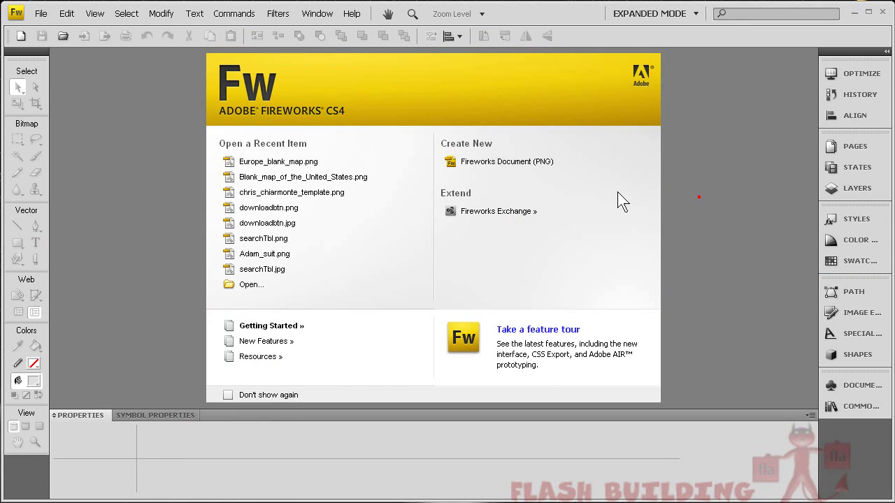
left_click(535, 162)
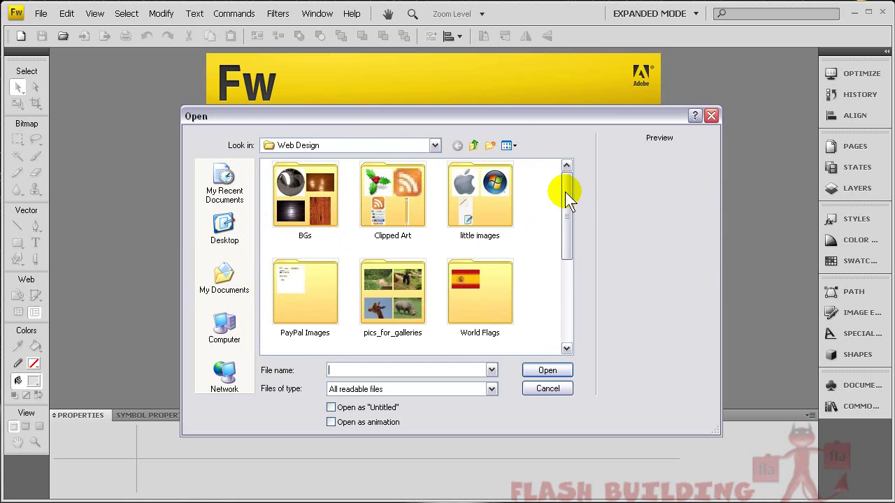
left_click_drag(565, 192, 562, 269)
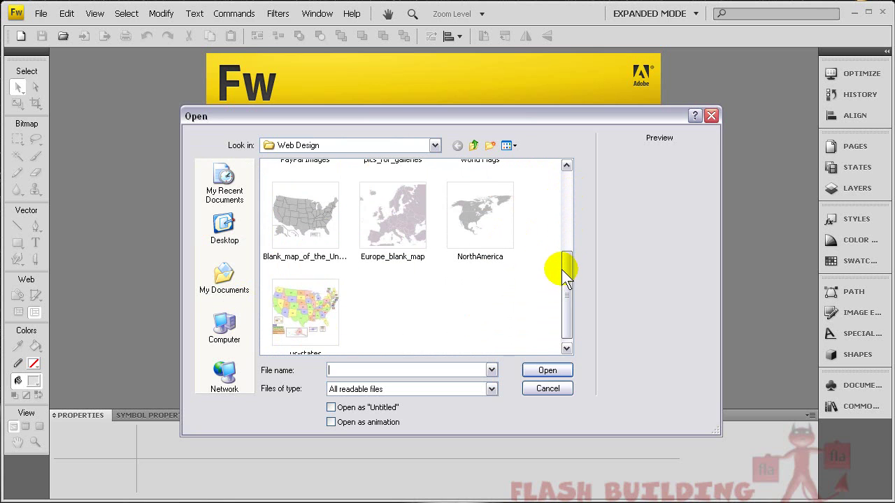
double_click(413, 225)
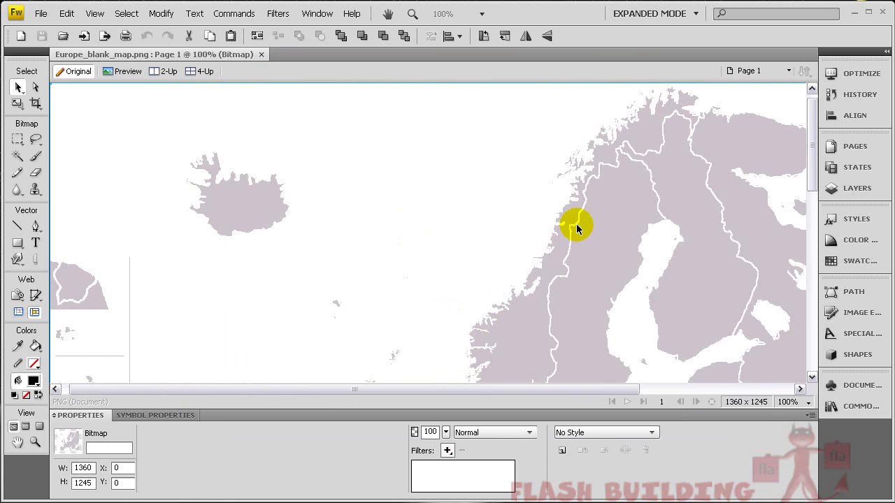
Step: Scale the map bitmap down to roughly half its size with the Scale tool
key("ctrl+minus")
key("ctrl+minus")
key("ctrl+equal")
key("ctrl+equal")
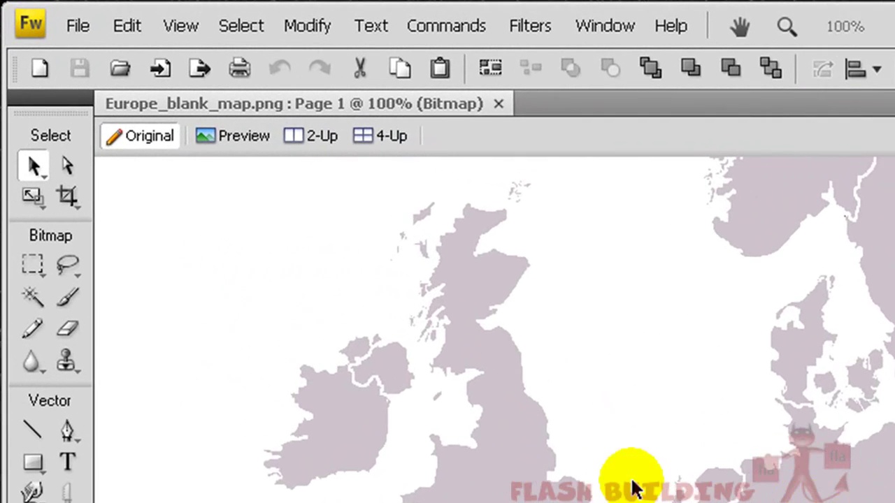
key("ctrl+minus")
key("ctrl+minus")
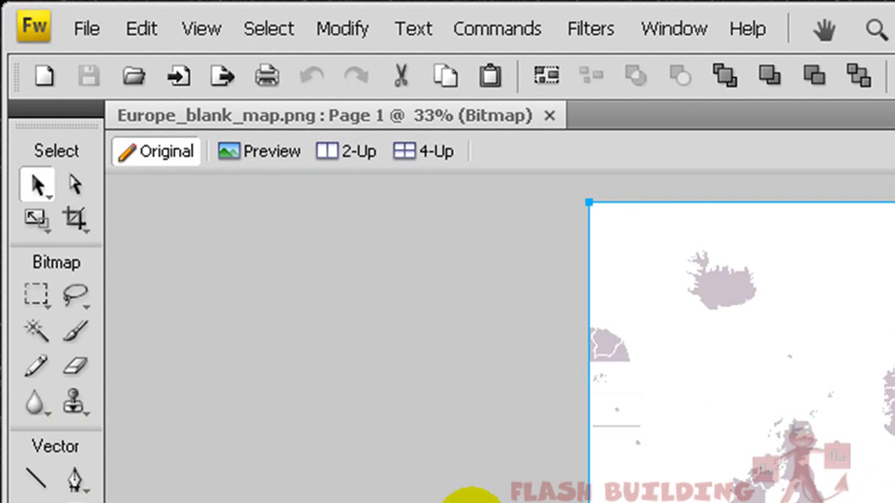
left_click(36, 218)
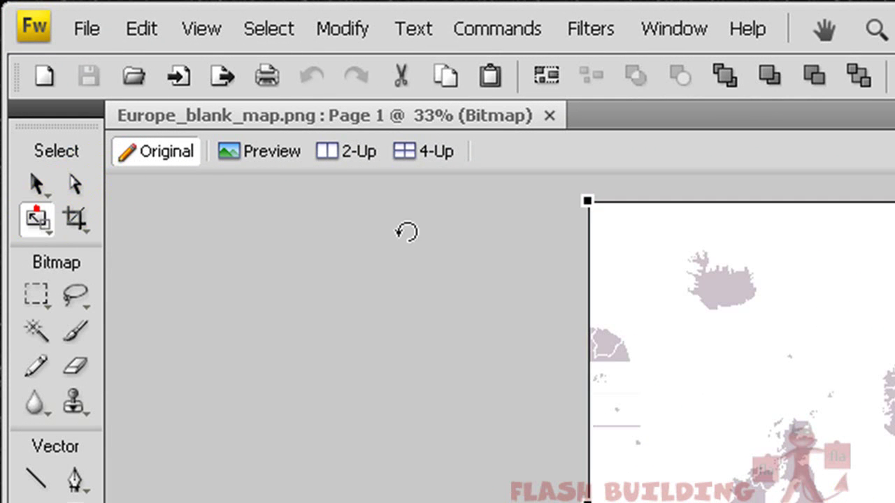
left_click(37, 184)
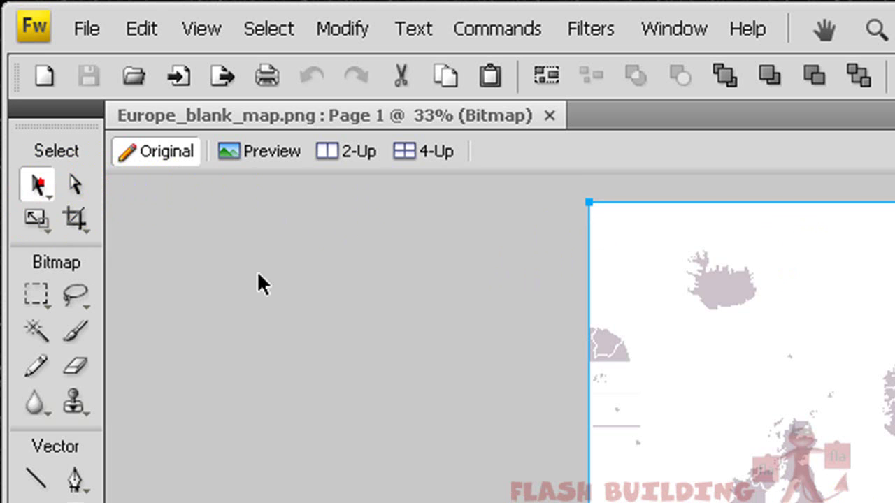
left_click(36, 217)
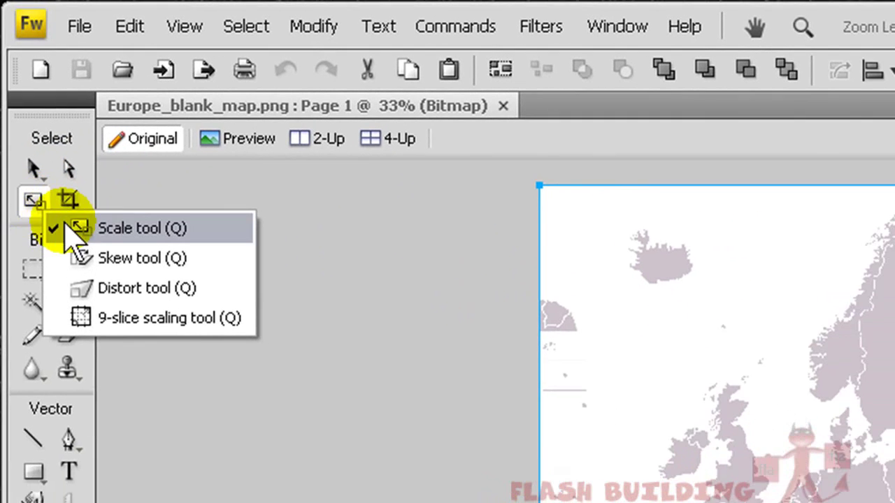
left_click(66, 224)
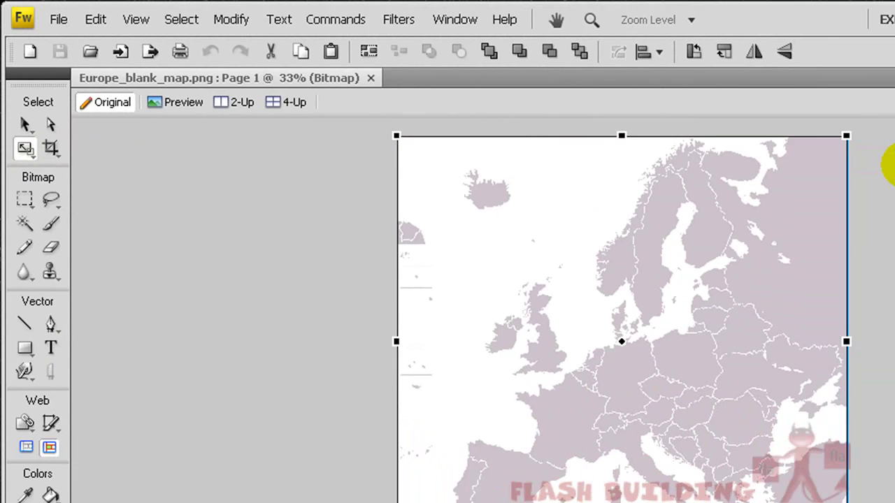
left_click_drag(708, 113, 478, 259)
left_click(22, 105)
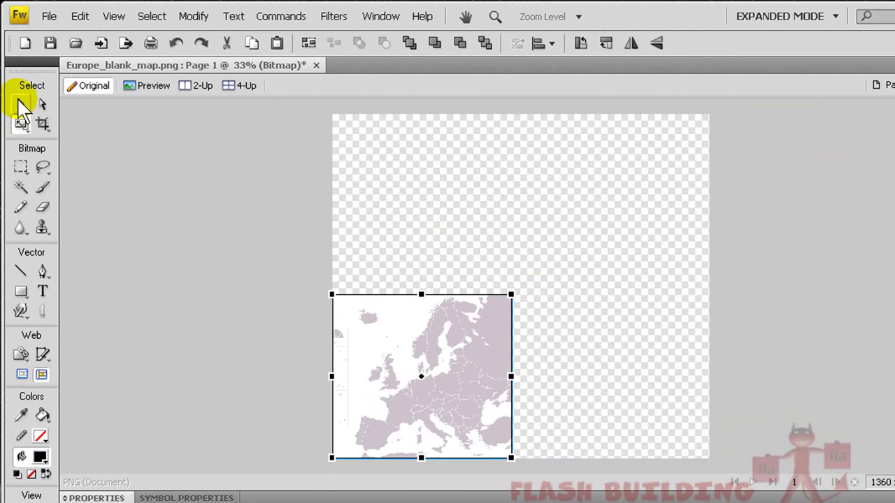
Step: Rescale the map bitmap to exactly 569 × 520 pixels
left_click(258, 257)
left_click(421, 410)
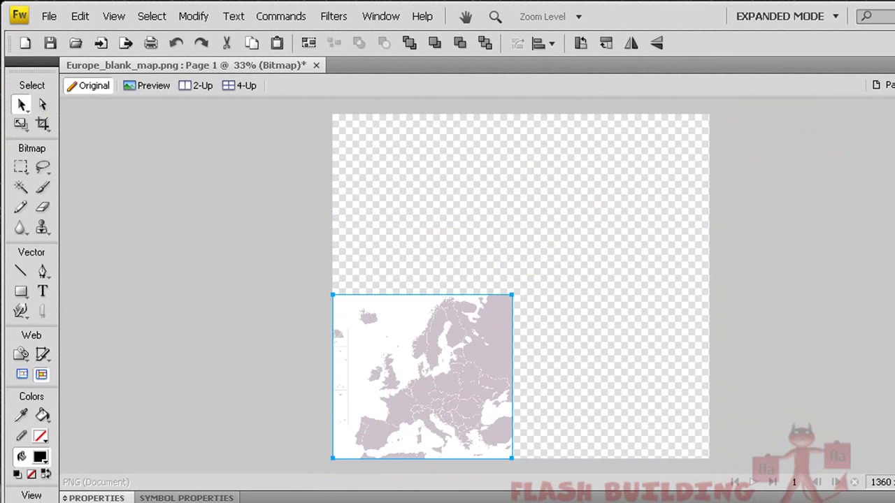
left_click(21, 124)
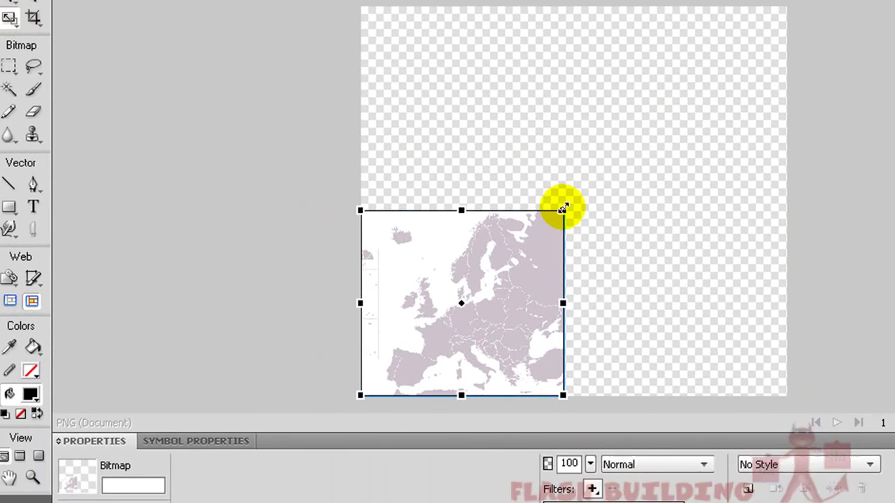
left_click_drag(563, 208, 539, 234)
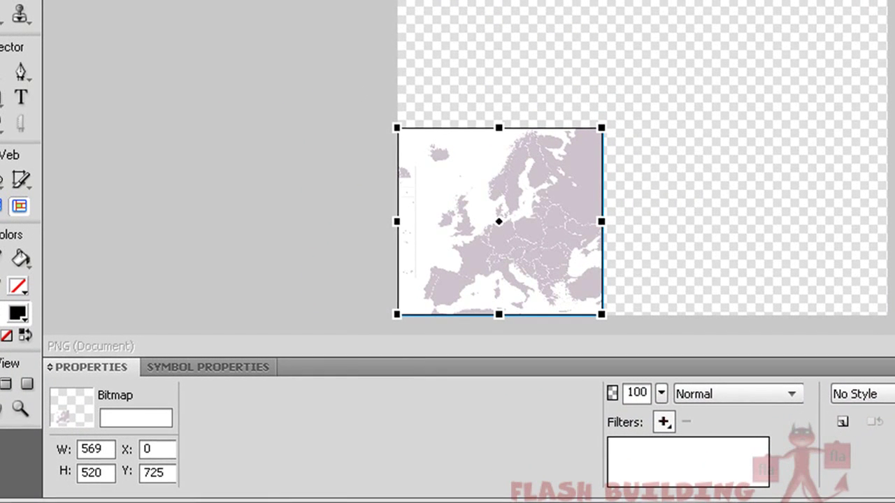
key("Return")
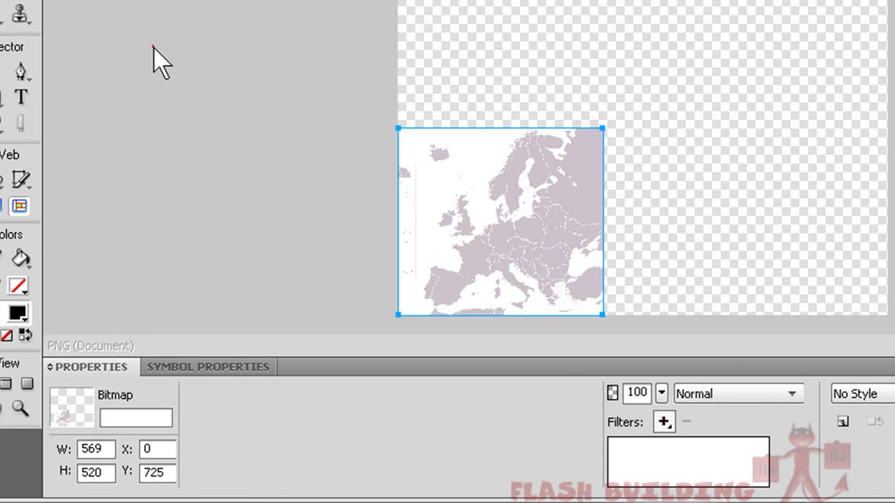
Step: Fit the canvas to the resized map in the document Properties
left_click(156, 60)
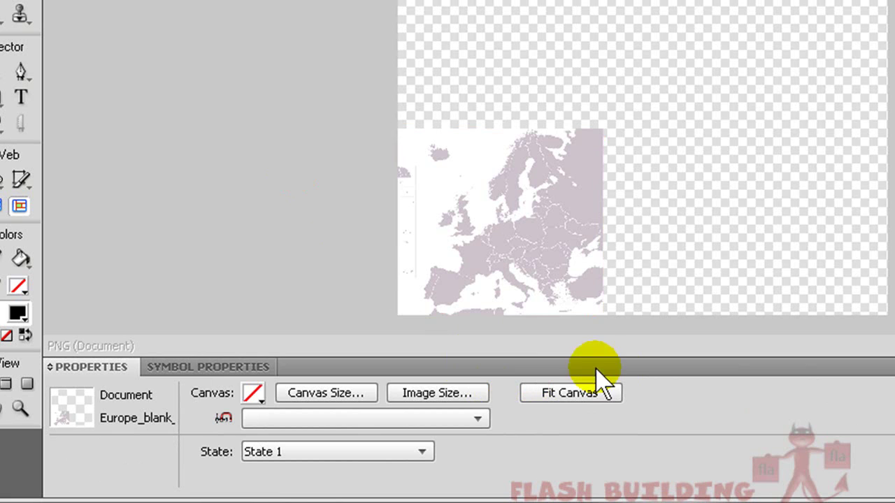
left_click(728, 34)
left_click(570, 394)
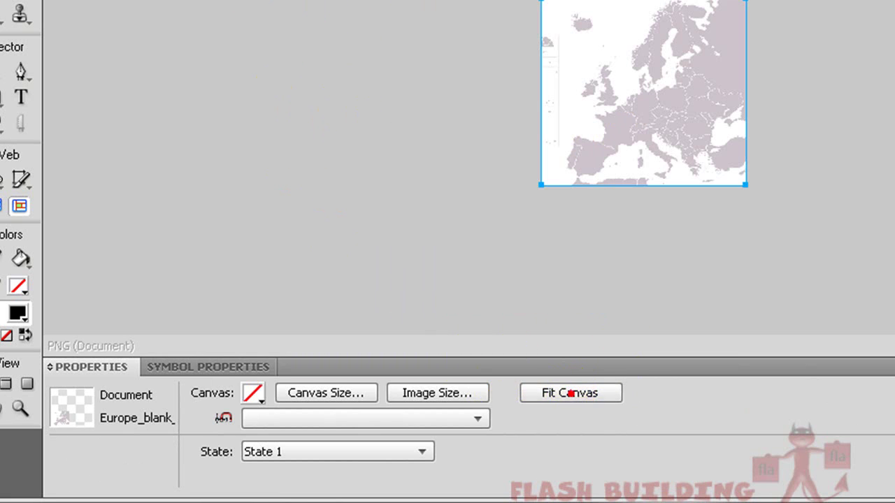
left_click(661, 75)
key("ctrl+equal")
key("ctrl+equal")
key("ctrl+equal")
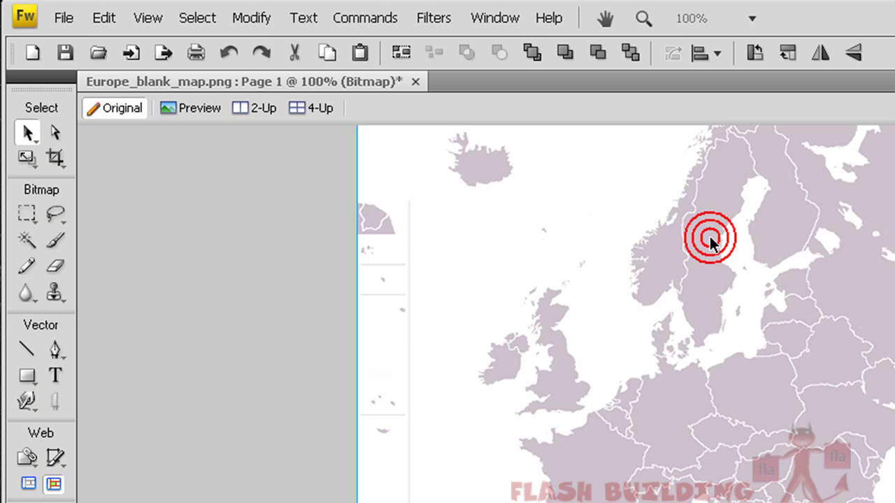
scroll(779, 355, "up", 3)
scroll(637, 329, "down", 4)
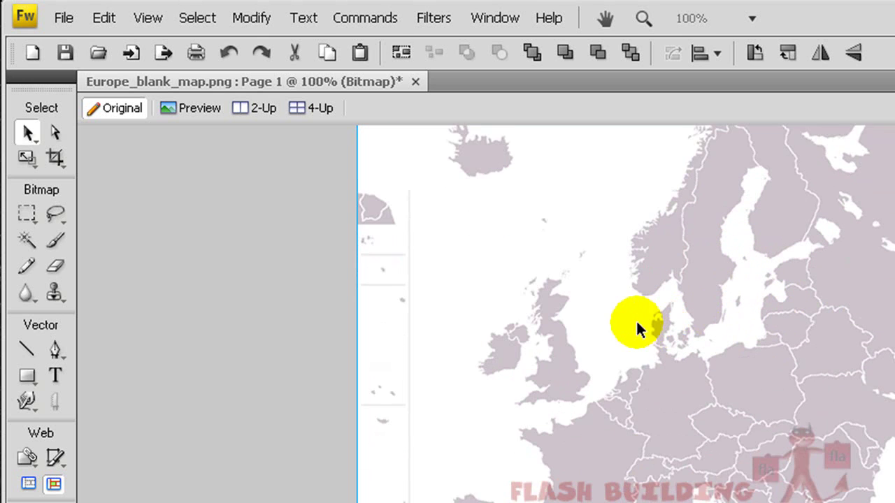
scroll(638, 329, "down", 2)
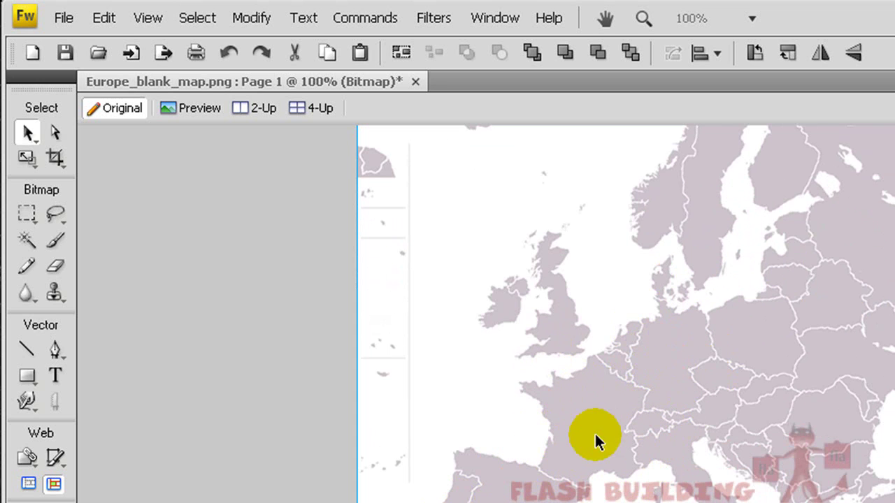
left_click(666, 380)
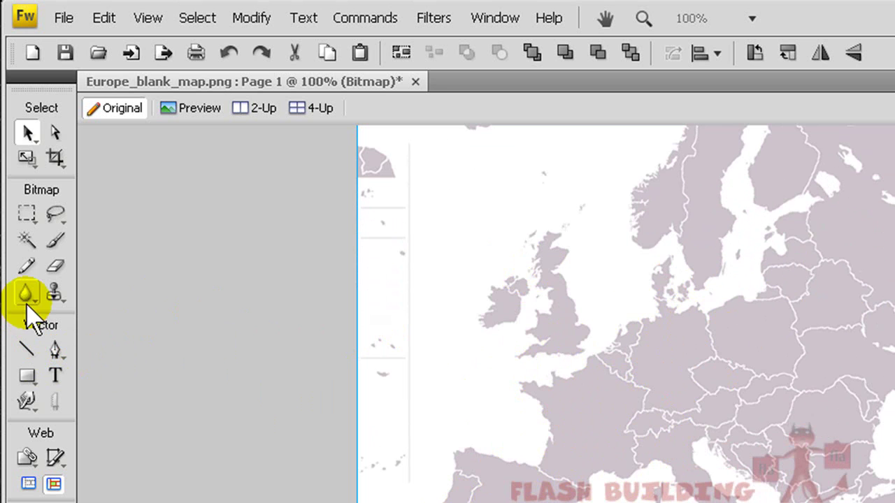
Step: Select Portugal on the map with the Magic Wand
left_click(671, 414)
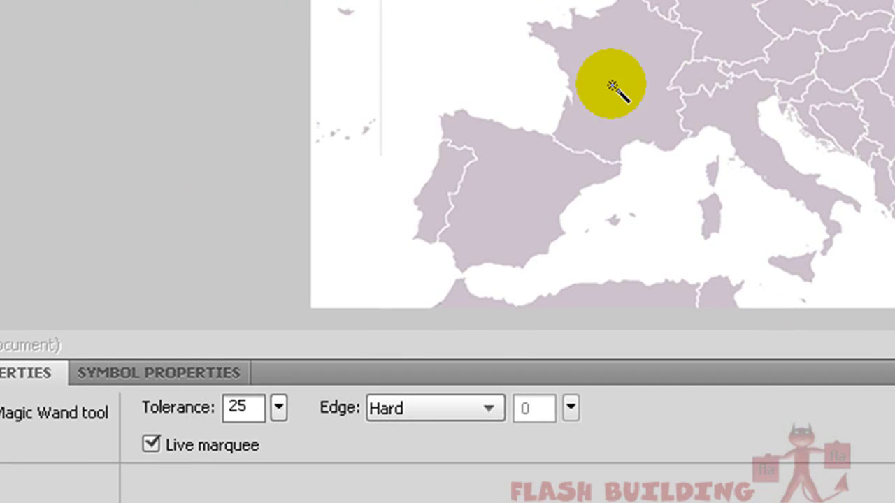
left_click(453, 179)
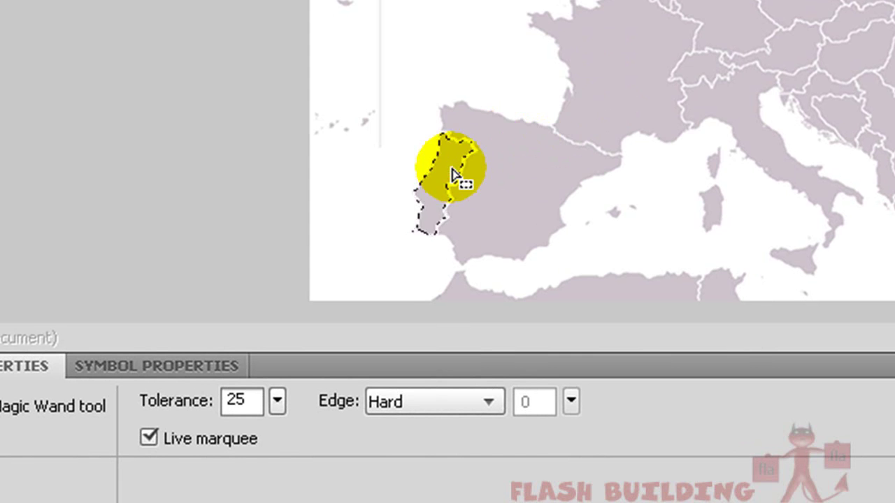
key("ctrl+equal")
key("ctrl+equal")
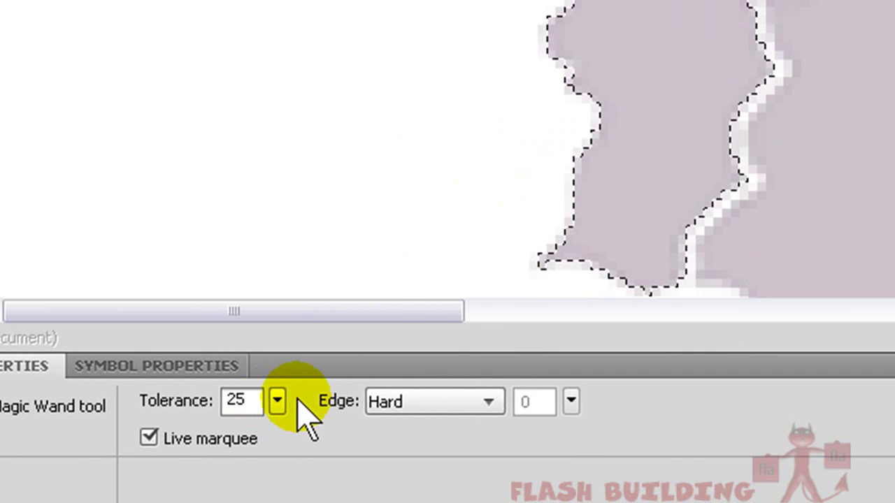
Step: Set the Magic Wand tolerance to 27 for Portugal's selection
left_click_drag(290, 420, 290, 477)
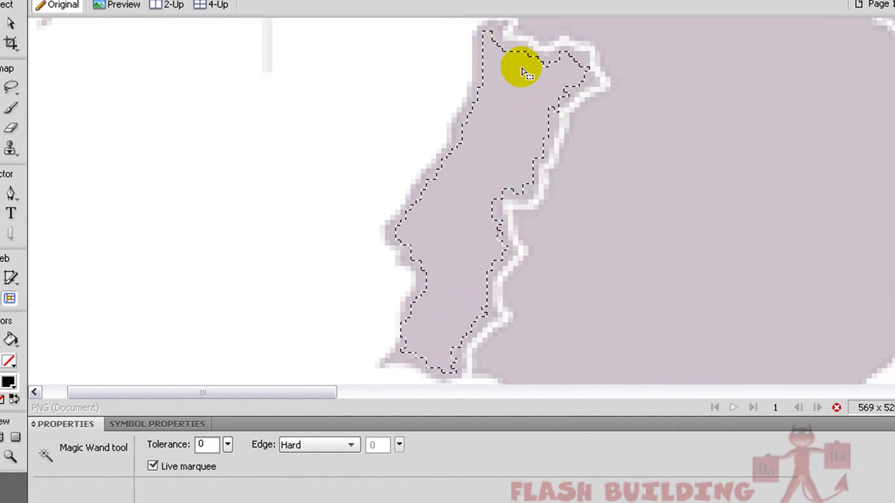
left_click(227, 446)
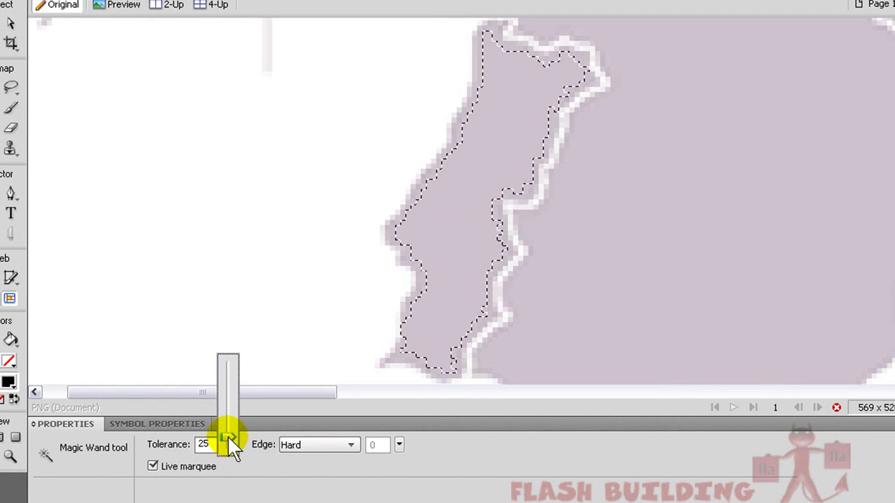
left_click(227, 436)
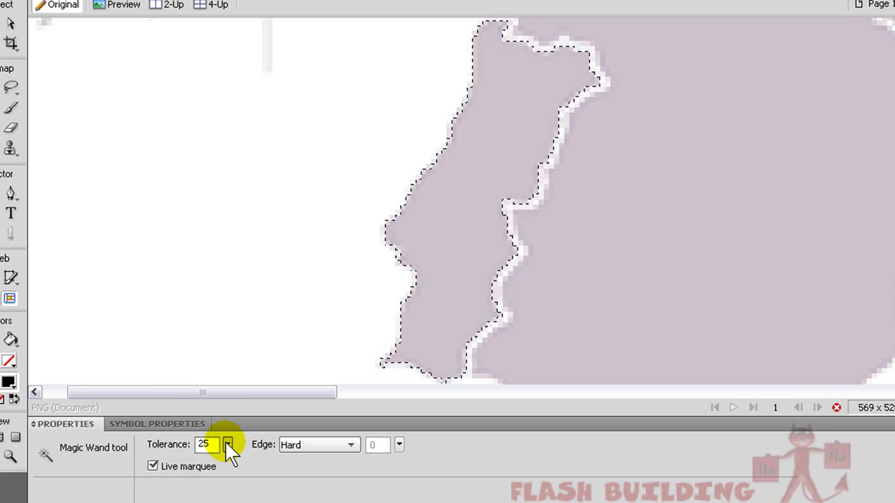
left_click_drag(227, 445, 226, 434)
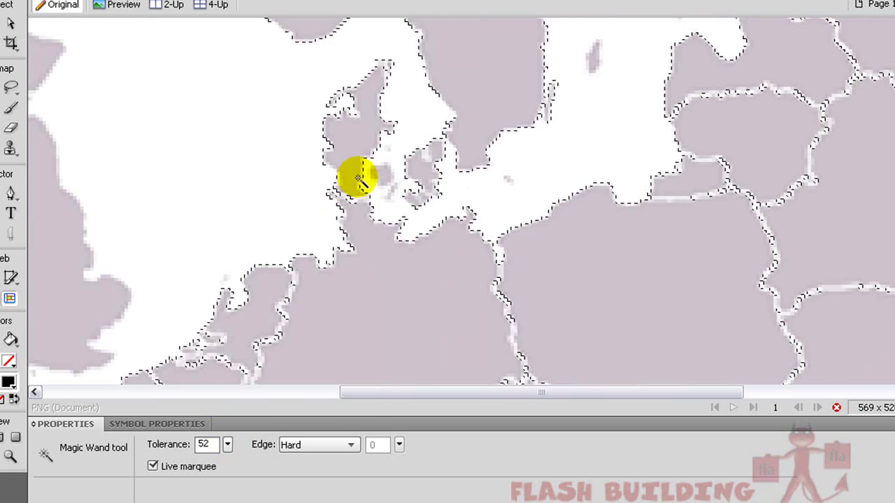
key("ctrl+minus")
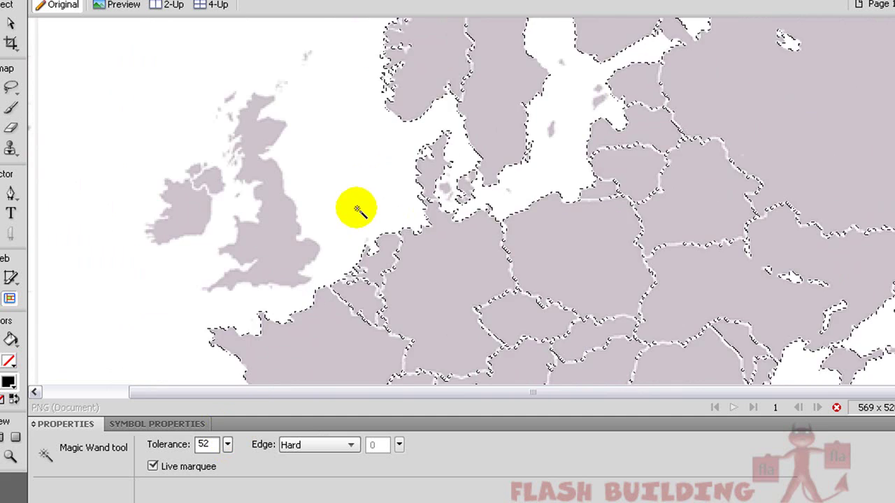
key("ctrl+equal")
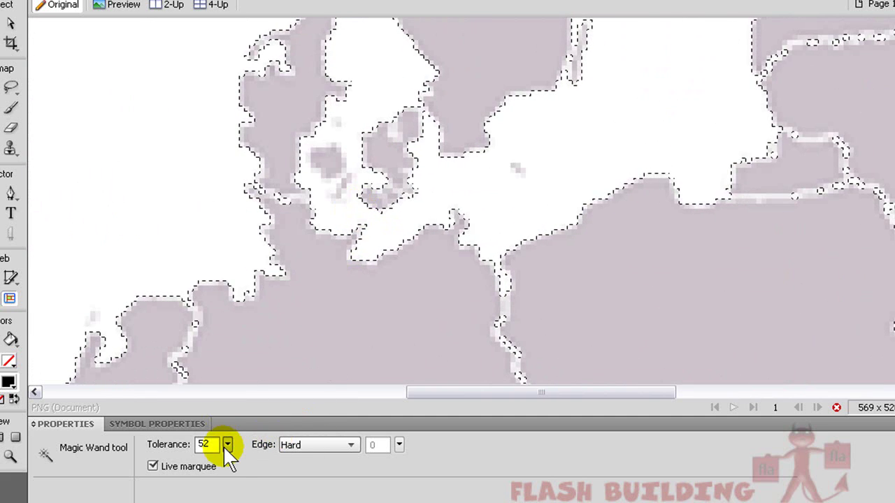
mouse_move(227, 449)
left_mouse_down()
mouse_move(227, 412)
mouse_move(227, 458)
left_mouse_up()
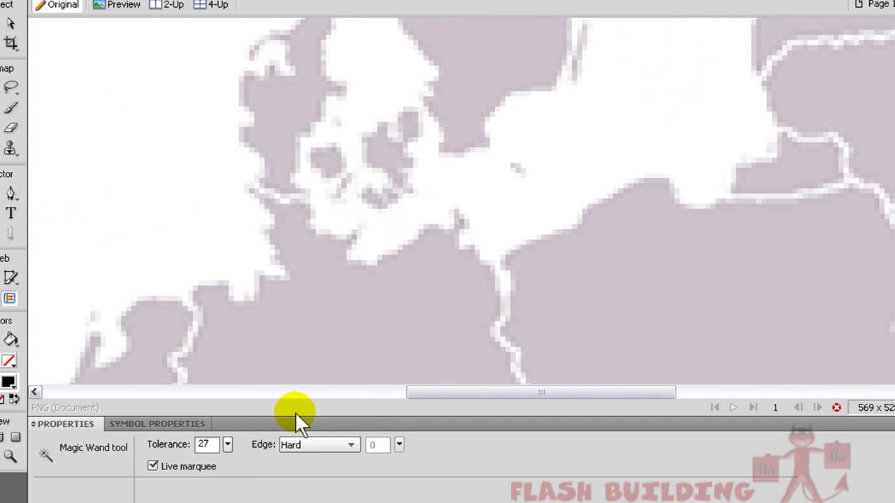
Step: Pan and scroll the view to bring the whole Europe map into view
left_click_drag(464, 394, 333, 394)
scroll(310, 303, "down", 5)
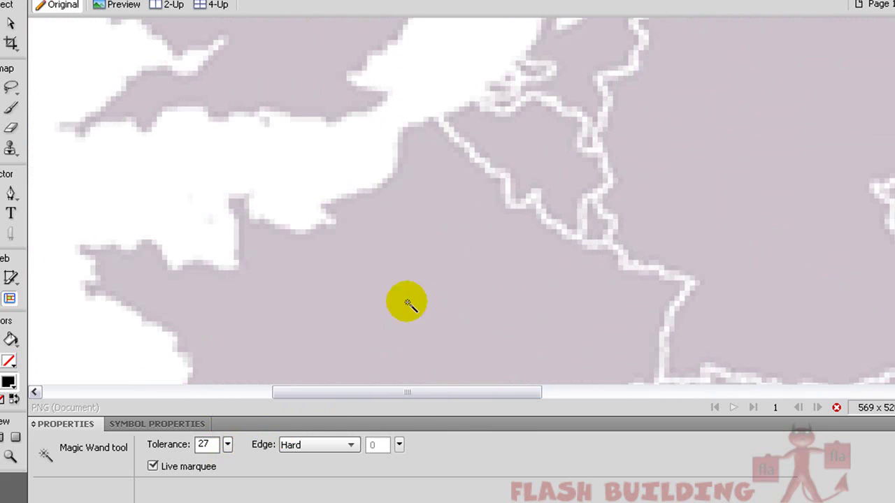
left_click_drag(441, 404, 324, 405)
scroll(369, 240, "down", 10)
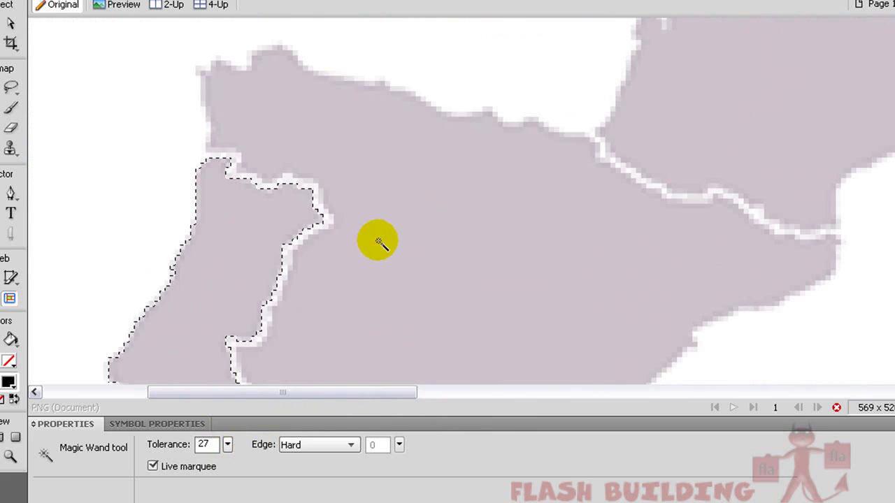
scroll(319, 264, "up", 2)
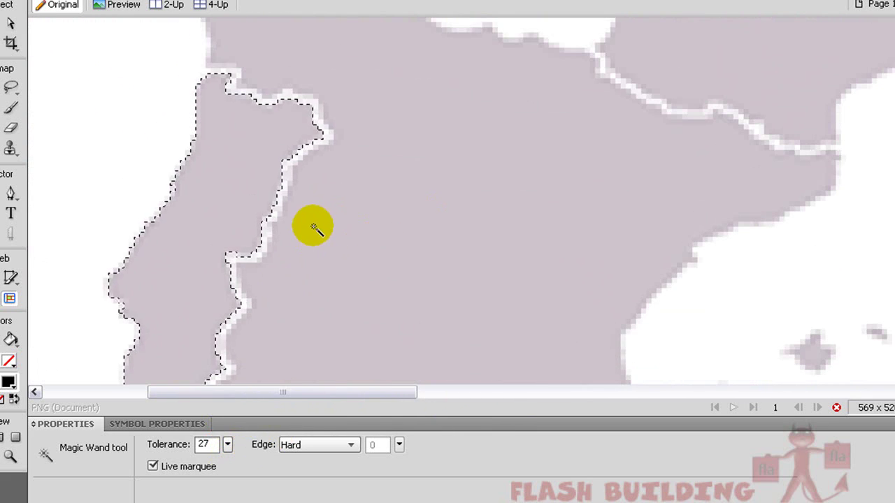
scroll(310, 227, "down", 2)
scroll(305, 236, "up", 2)
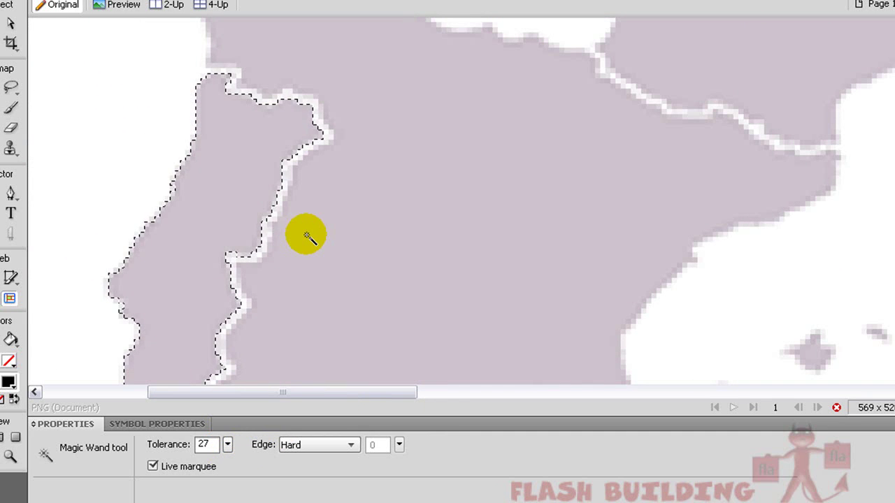
scroll(380, 280, "down", 4)
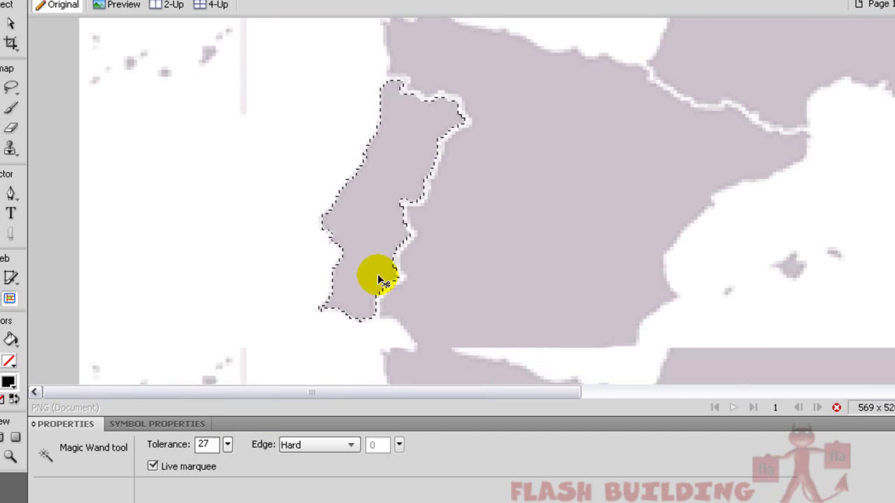
scroll(378, 276, "down", 2)
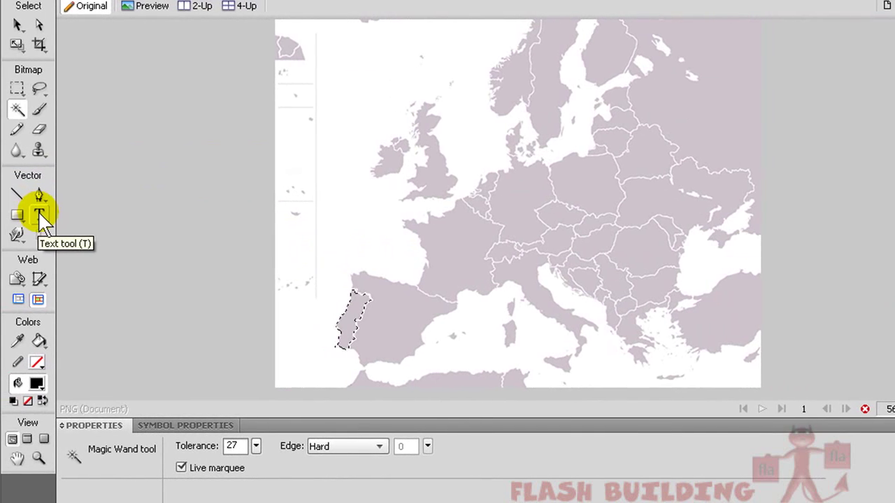
Step: Drag the selected Portugal area off the map to the upper left with the Pointer tool
left_click(33, 215)
left_click(21, 26)
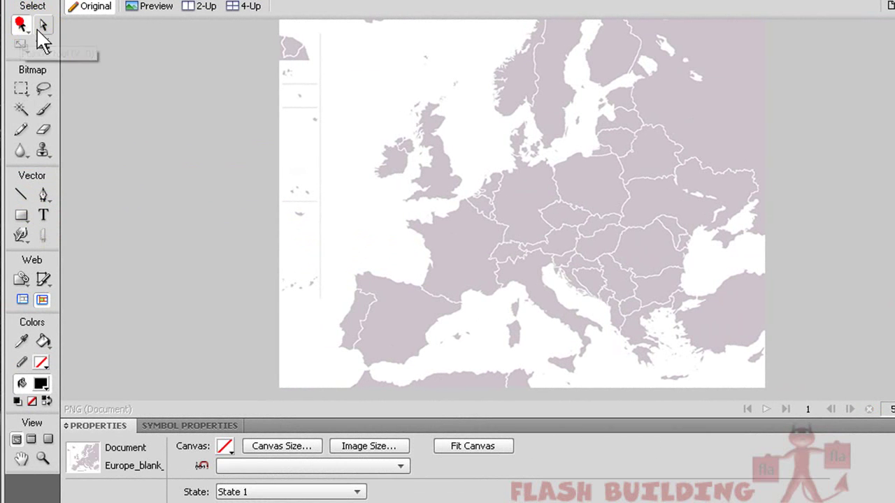
left_click_drag(357, 316, 214, 86)
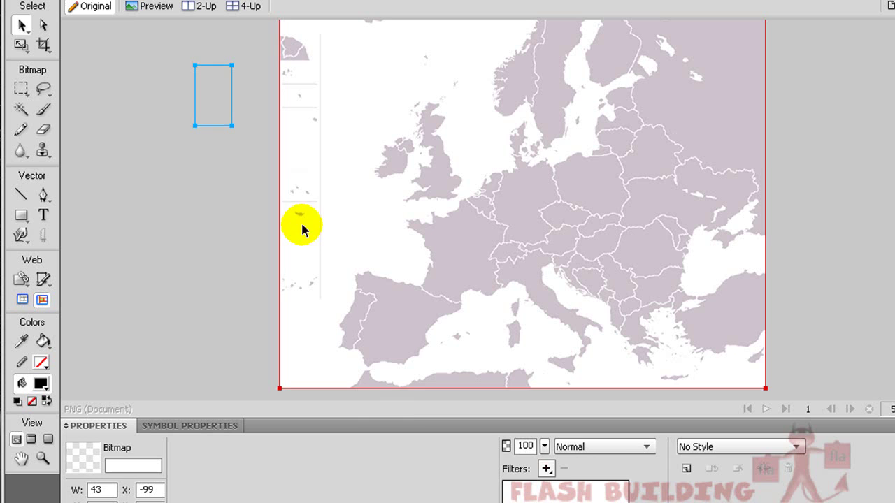
left_click(188, 312)
Step: Fit the canvas to include Portugal and move it to the top of the new strip
left_click(470, 448)
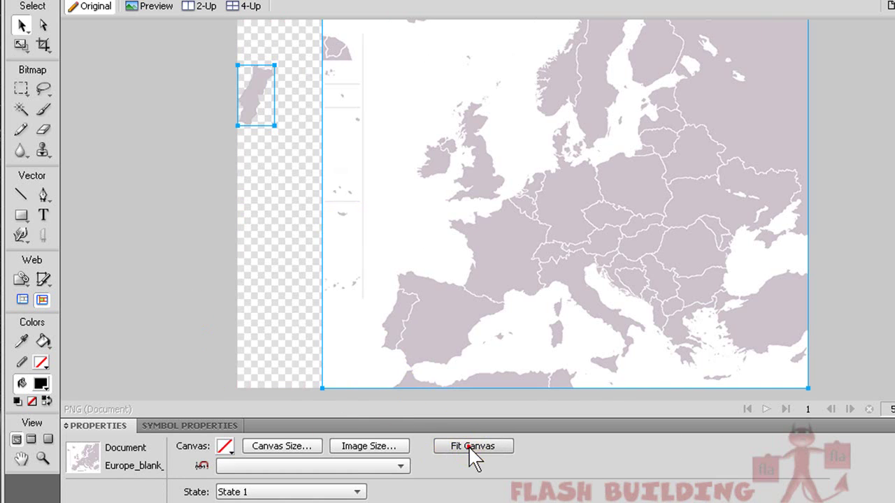
left_click(142, 157)
left_click(244, 114)
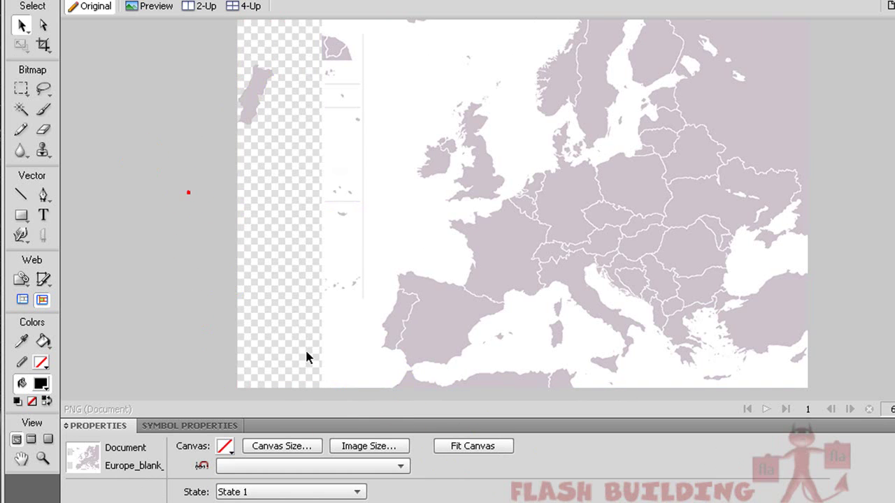
left_click_drag(256, 76, 274, 73)
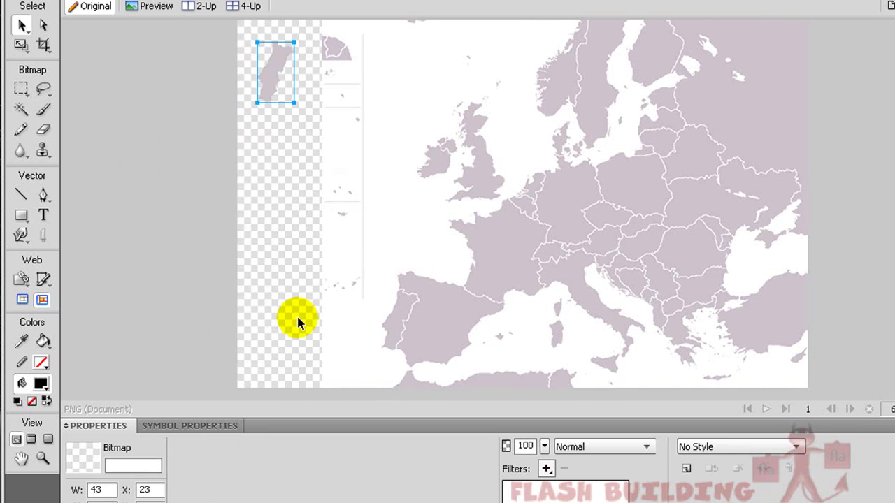
left_click(186, 233)
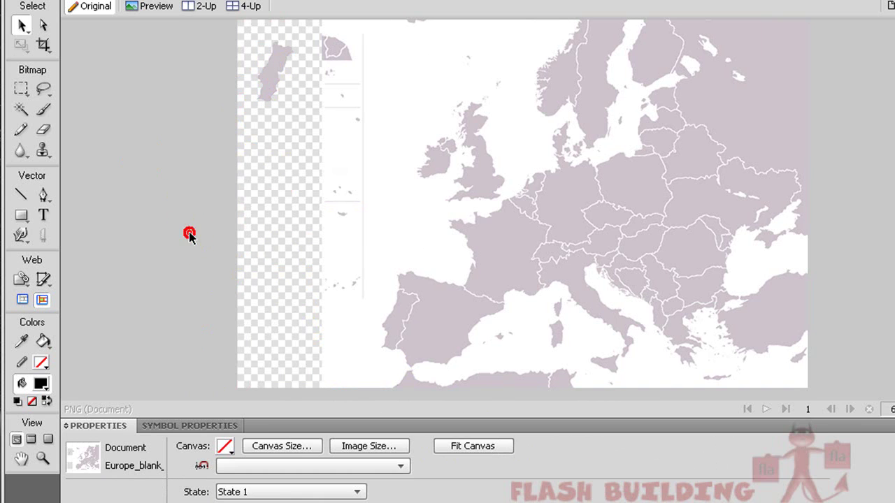
Step: Leave the Europe map bitmap selected, after toggling between it and the Portugal piece
left_click(431, 318)
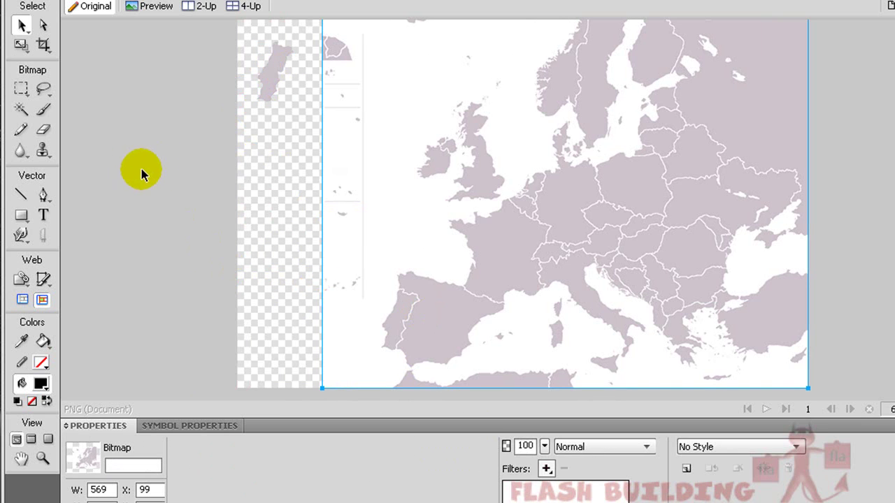
left_click(279, 63)
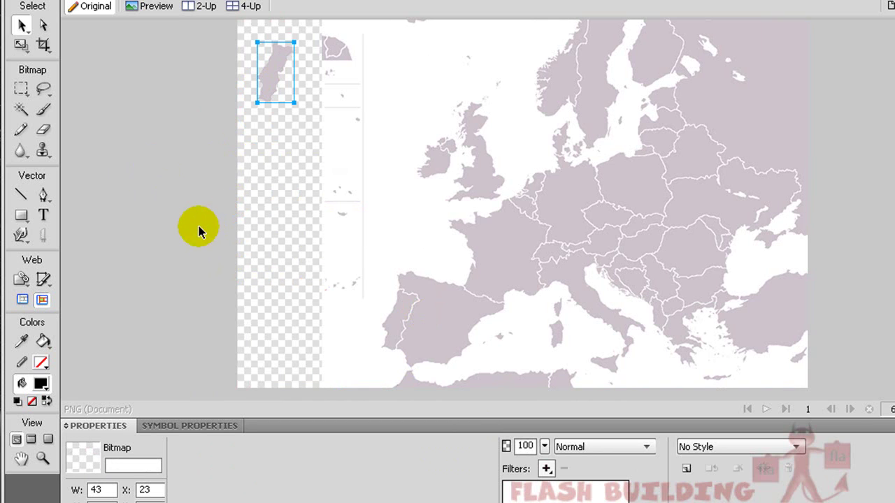
left_click(425, 307)
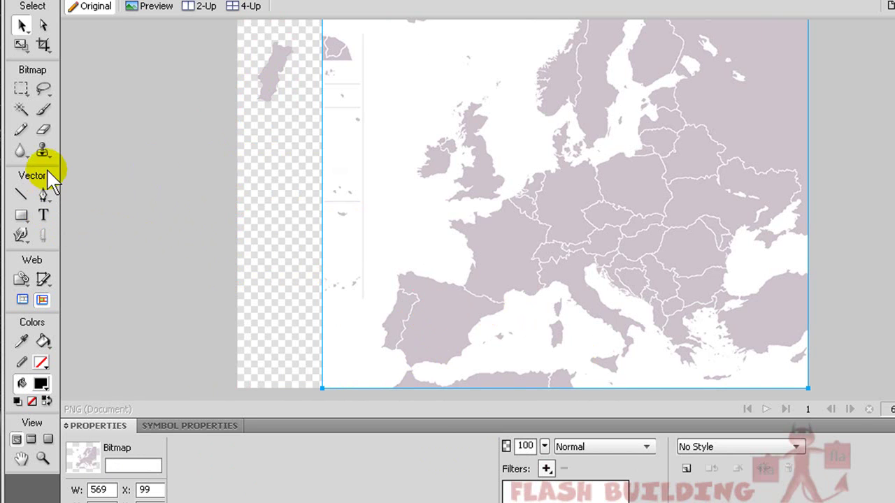
left_click(174, 259)
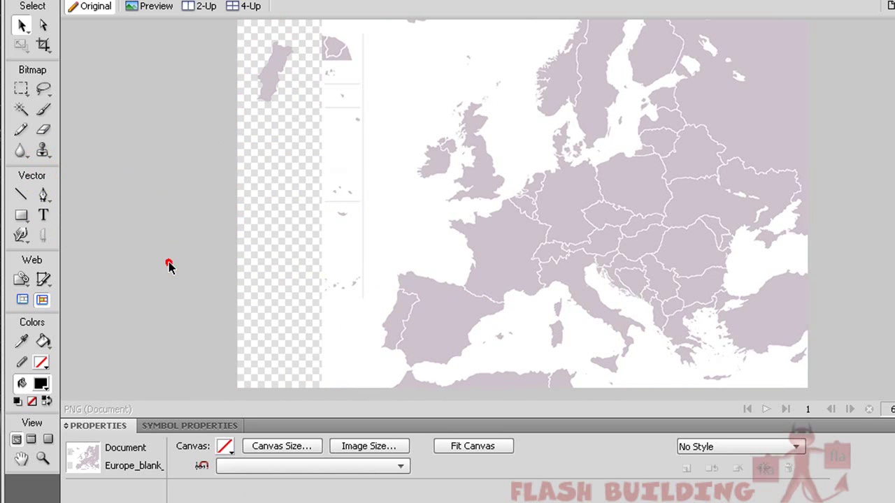
left_click(517, 257)
left_click(167, 255)
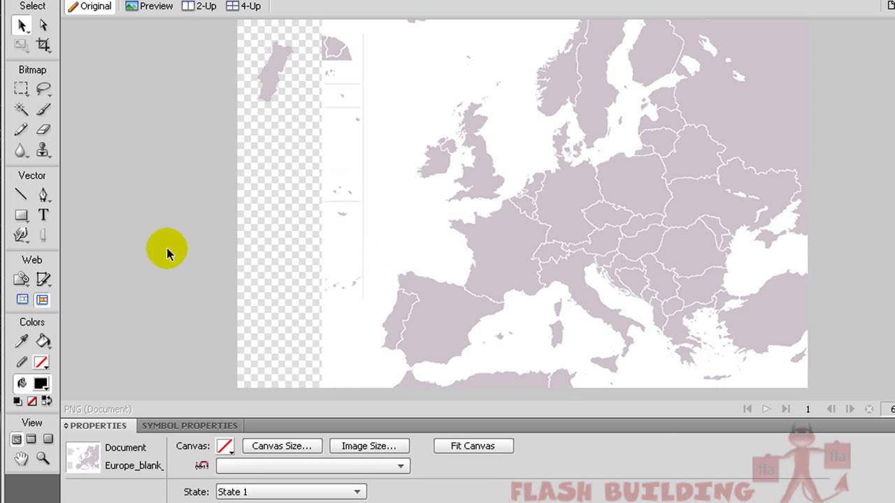
left_click(500, 239)
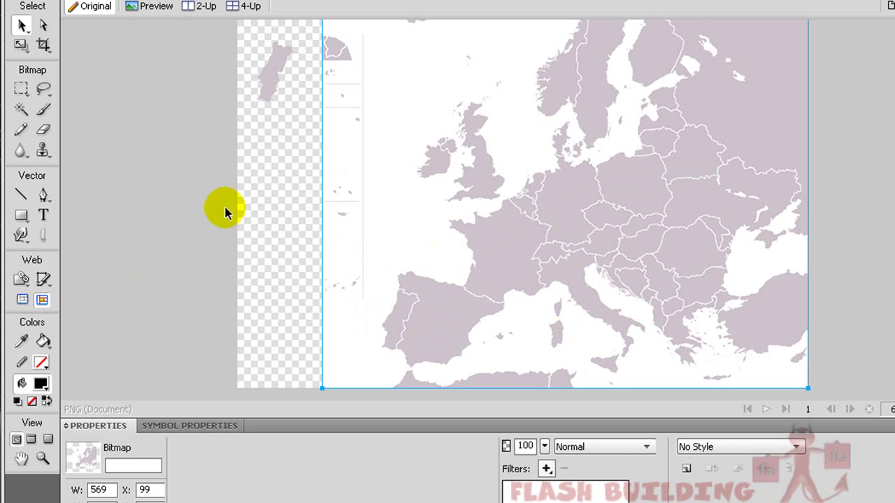
left_click(194, 117)
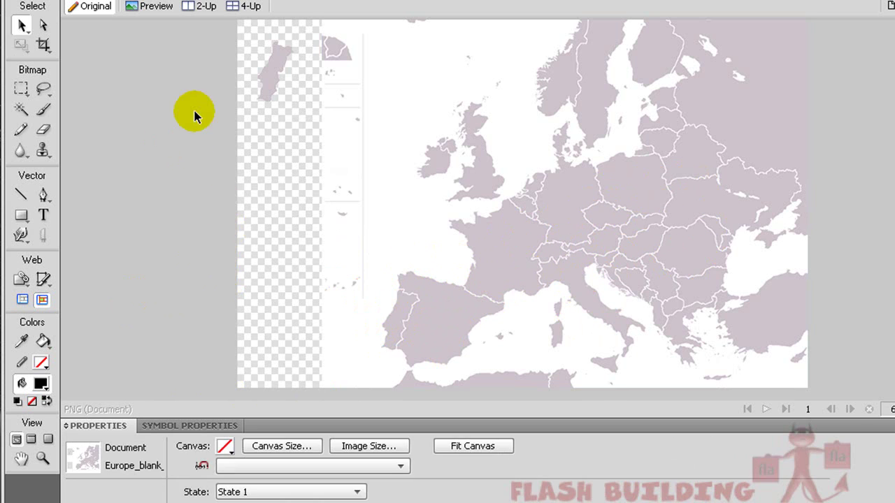
left_click(525, 234)
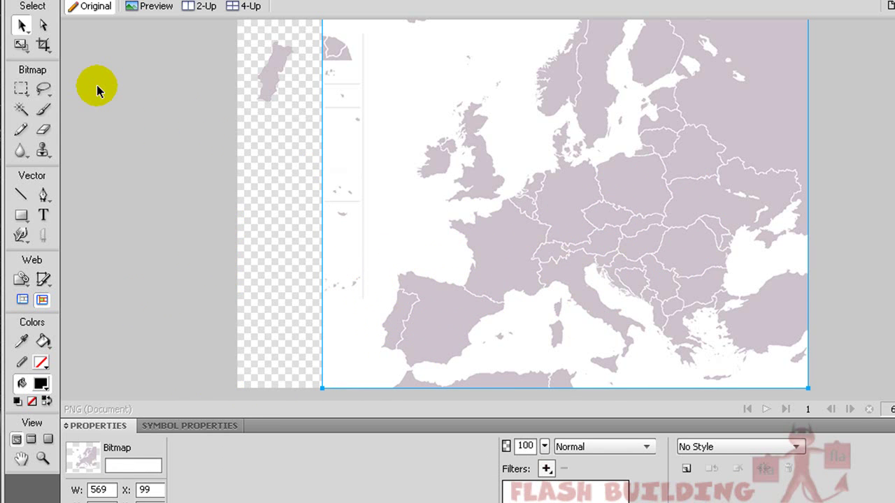
Step: Magic-wand Spain and drag it onto the transparent strip below Portugal
left_click(21, 110)
left_click(456, 327)
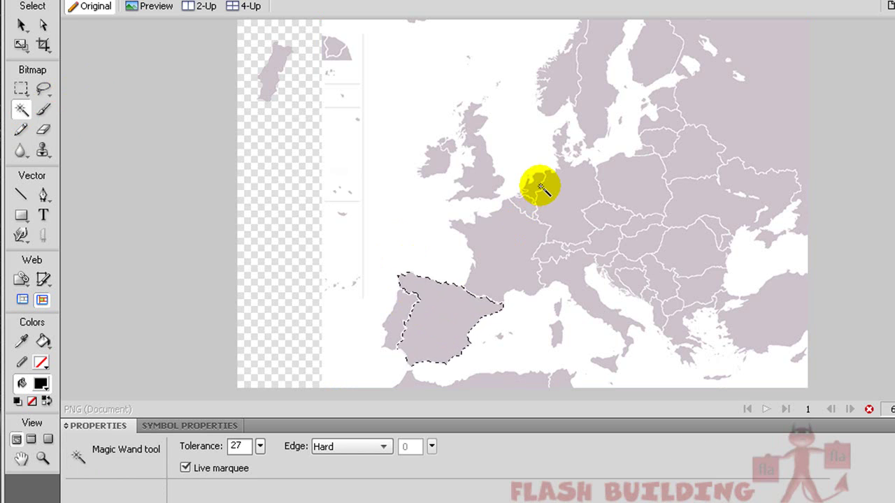
left_click(44, 216)
left_click(20, 24)
left_click_drag(439, 307, 273, 140)
left_click(425, 314)
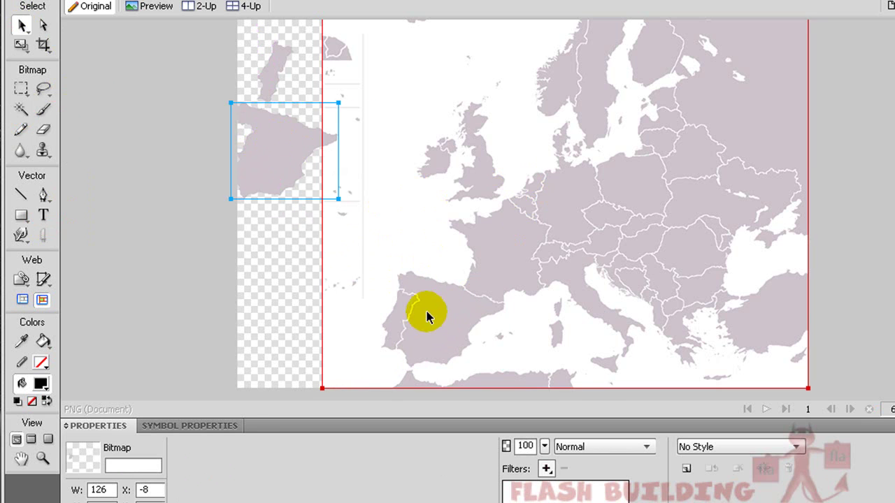
Step: Magic-wand France, drag it out to the left strip below Spain, then undo once
left_click(21, 110)
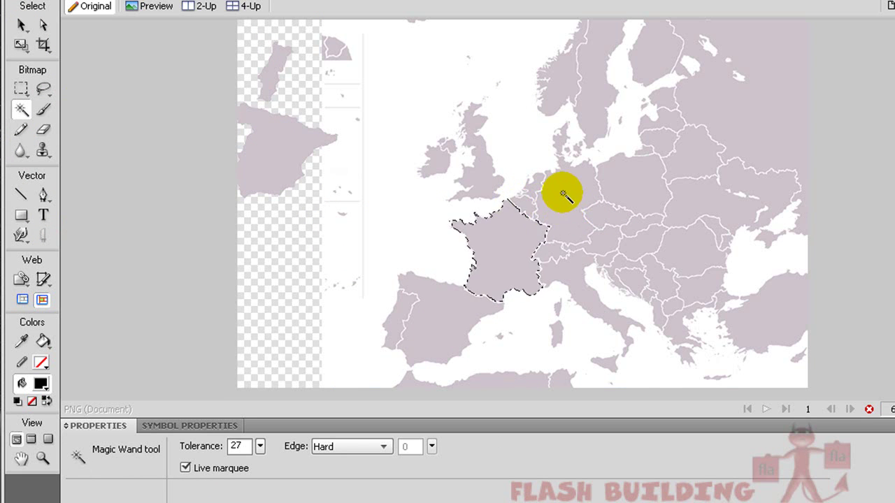
left_click(564, 196)
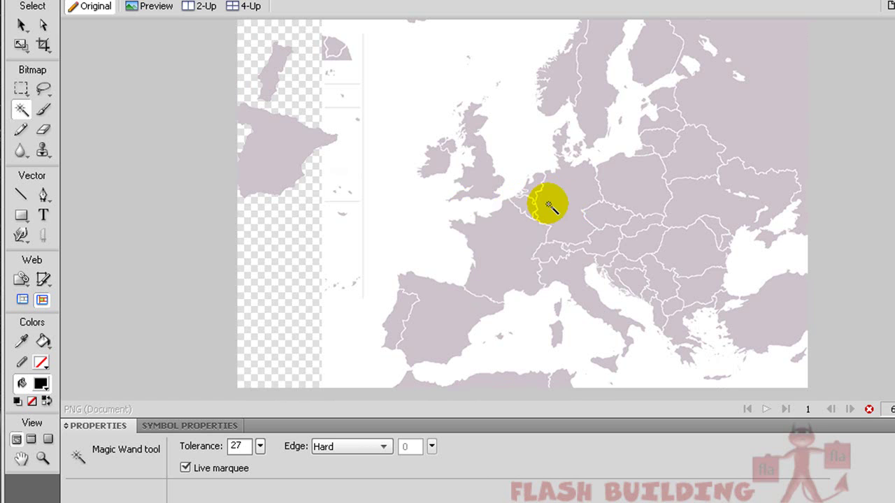
left_click(544, 213)
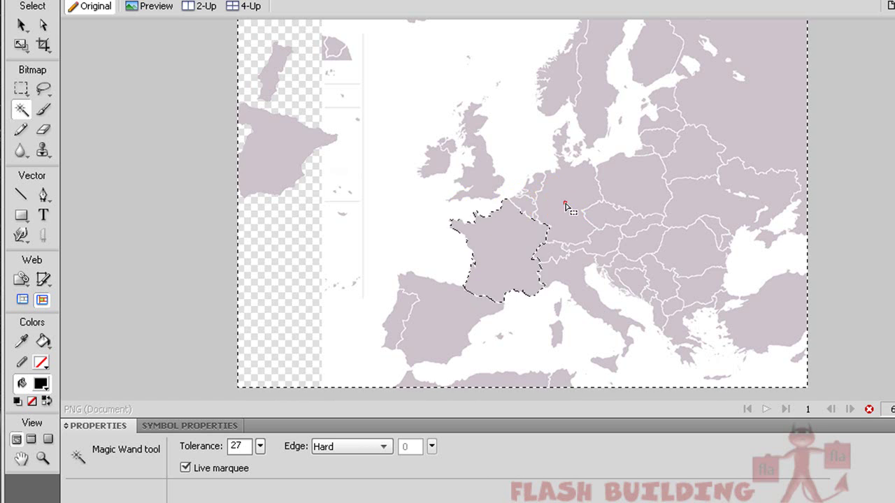
left_click(525, 269)
left_click(583, 297)
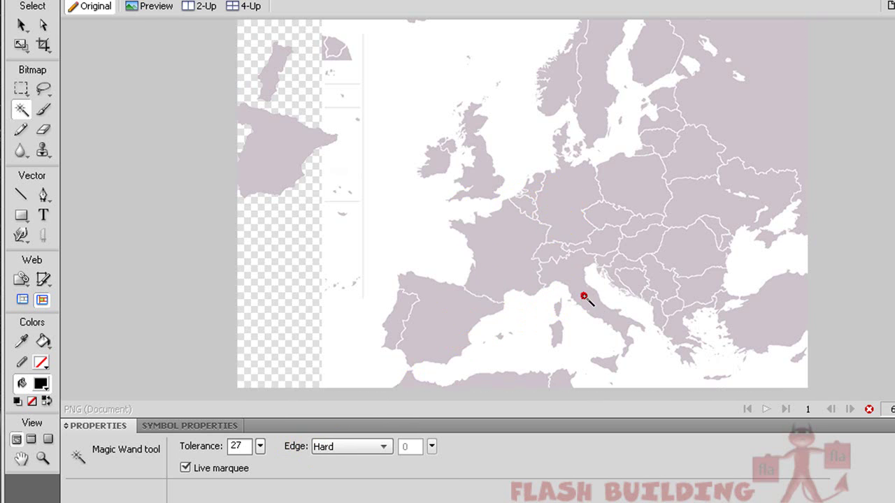
left_click(585, 297)
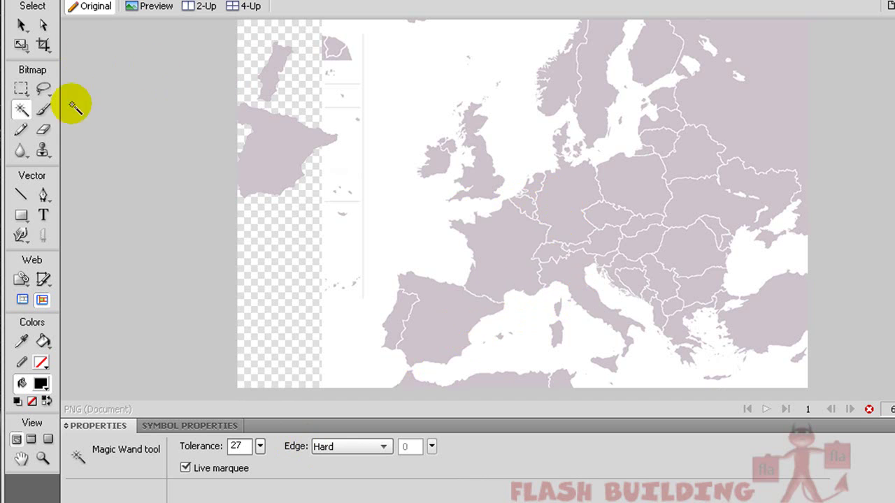
left_click(43, 216)
left_click(21, 25)
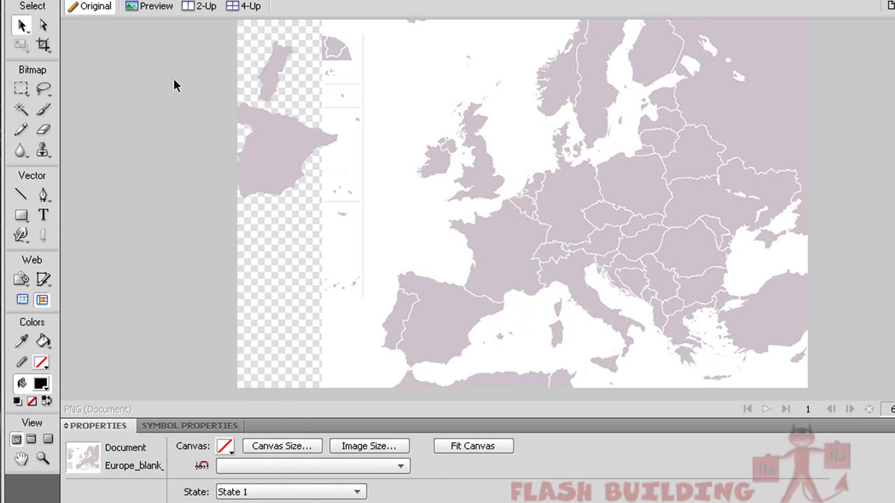
left_click(485, 243)
left_click_drag(486, 243, 297, 262)
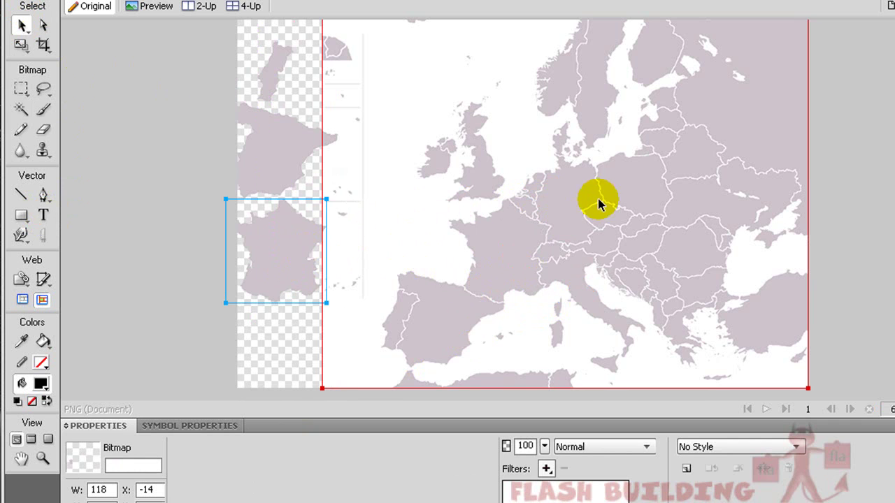
key("ctrl+z")
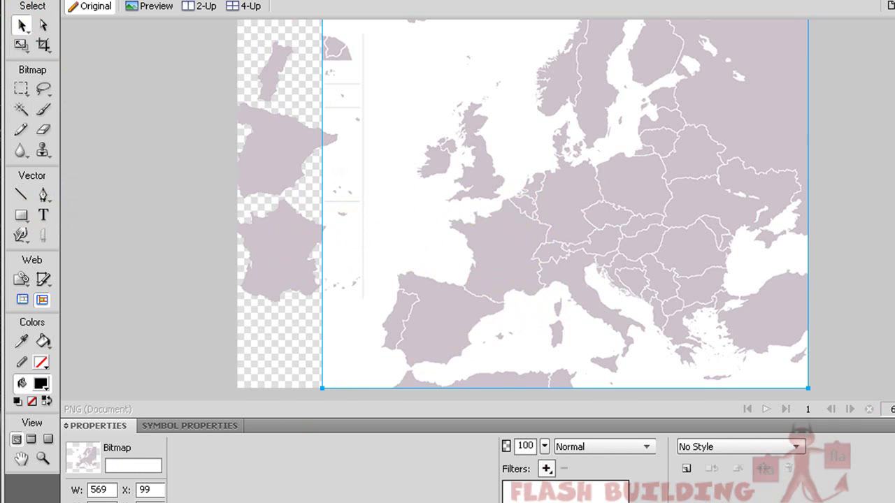
Step: Move France back into place on the map, nudging it to line up its borders
left_click(686, 169)
left_click(277, 252, "shift")
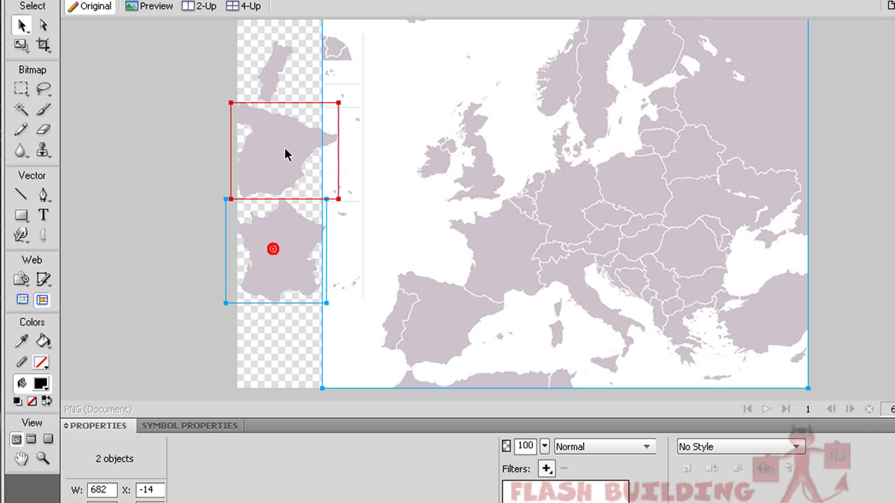
left_click(284, 69, "shift")
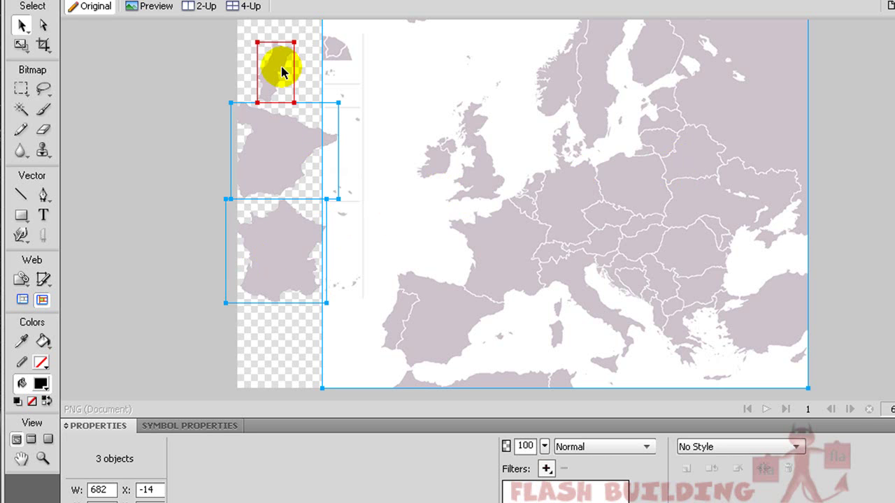
left_click(136, 203)
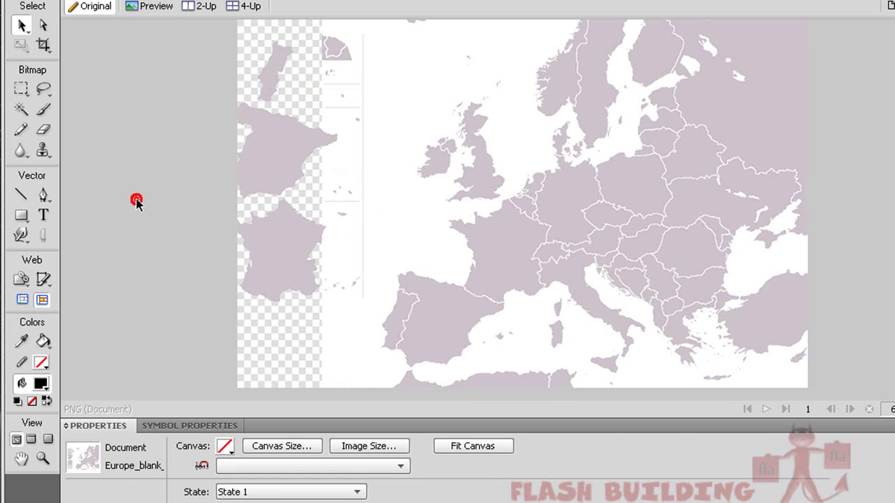
left_click_drag(266, 253, 490, 250)
key("ctrl+equal")
key("ctrl+equal")
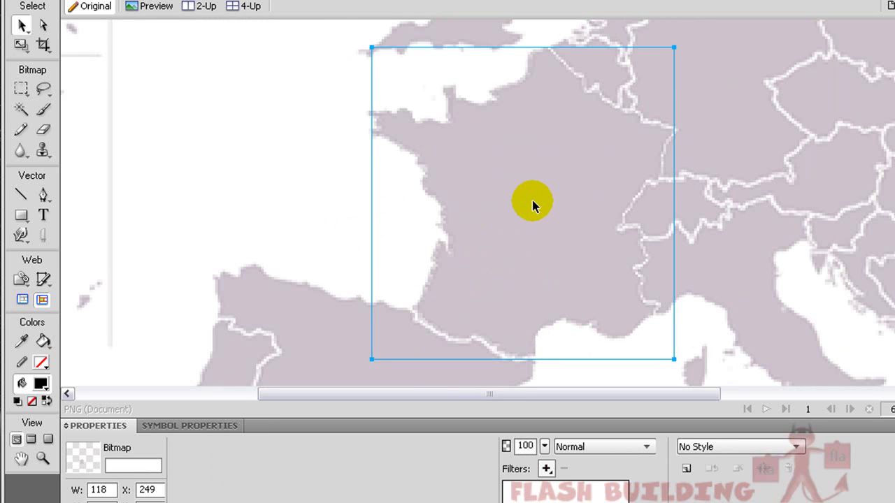
key("Left")
key("Left")
key("Right")
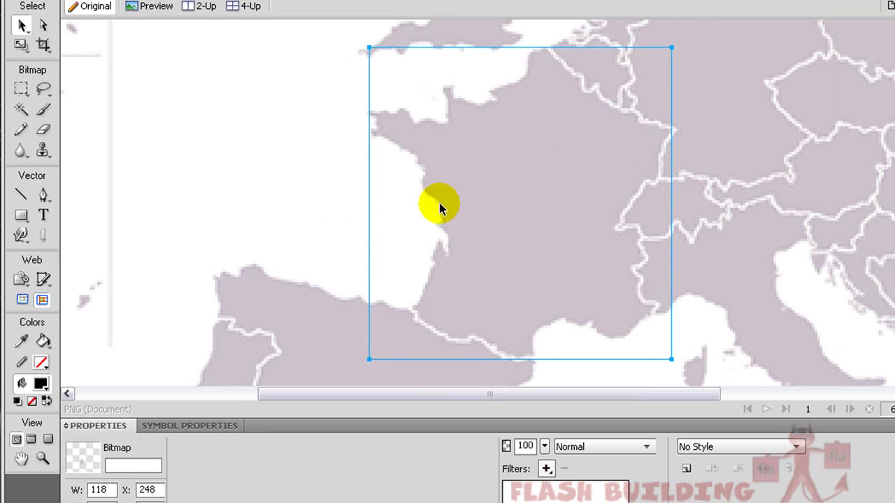
key("ctrl+minus")
key("ctrl+minus")
Step: Move Spain into its place on the map and nudge it to align the borders
left_click(291, 153)
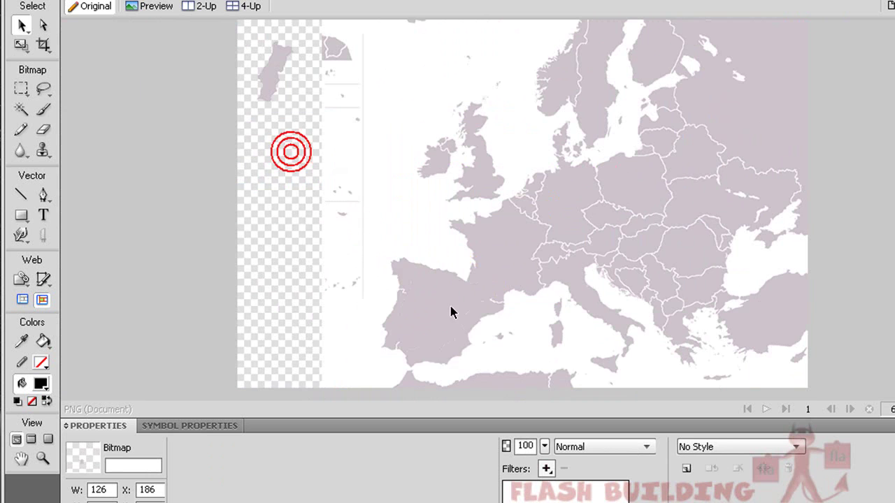
left_click_drag(451, 313, 461, 322)
left_click(458, 320)
key("ctrl+equal")
key("ctrl+equal")
key("ctrl+equal")
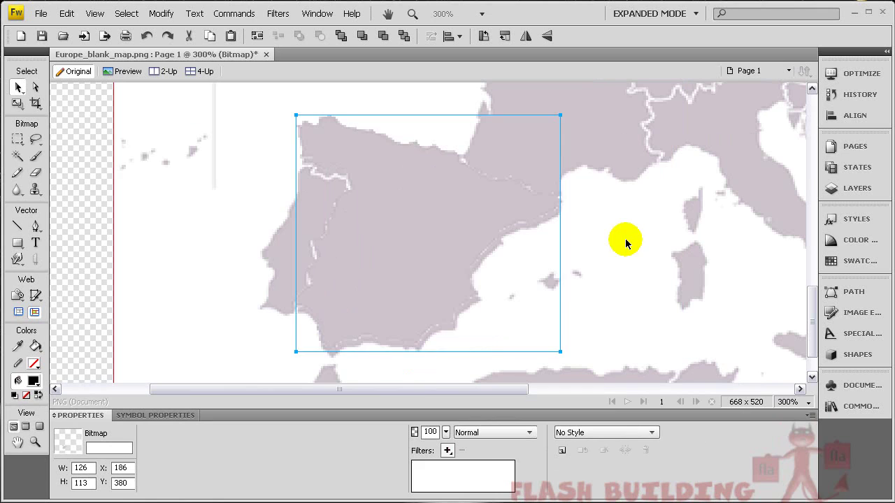
left_click(625, 239)
left_click_drag(447, 206, 424, 203)
key("Right")
key("Down")
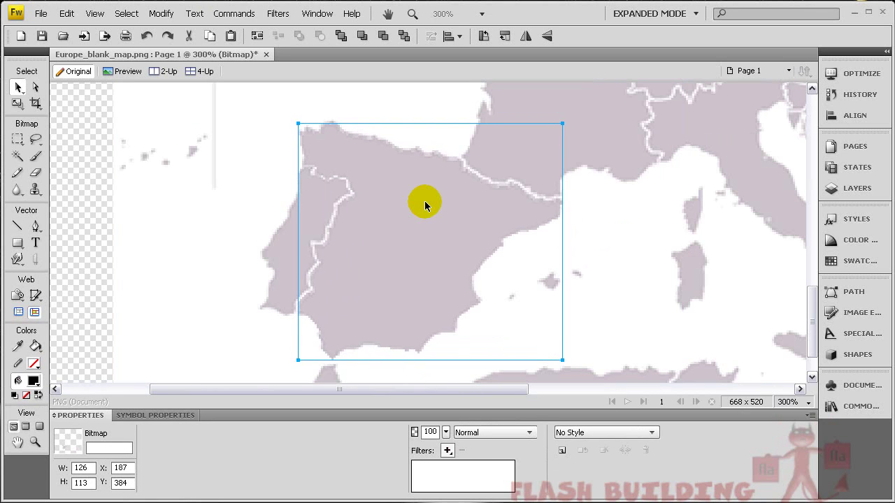
key("Up")
key("Up")
key("Down")
Step: Position Portugal beside Spain on the map, nudging it left to meet the border
left_click(201, 170)
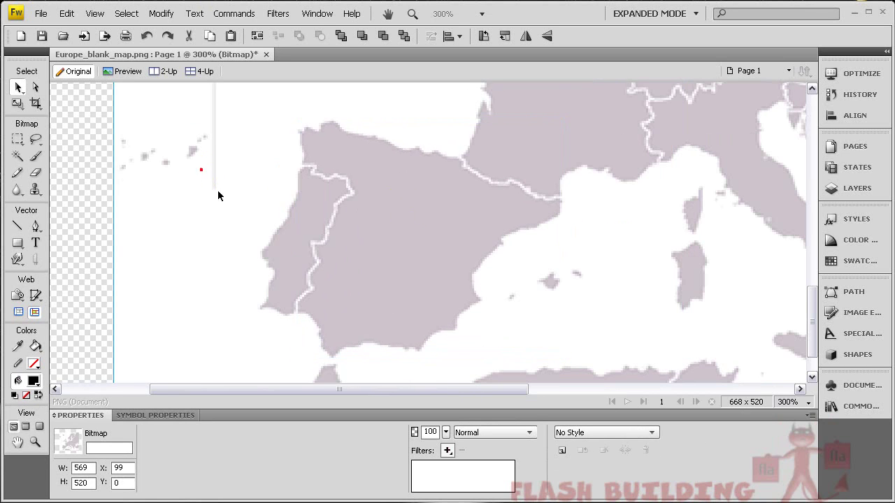
scroll(169, 223, "up", 10)
left_click_drag(397, 390, 272, 391)
scroll(203, 276, "up", 5)
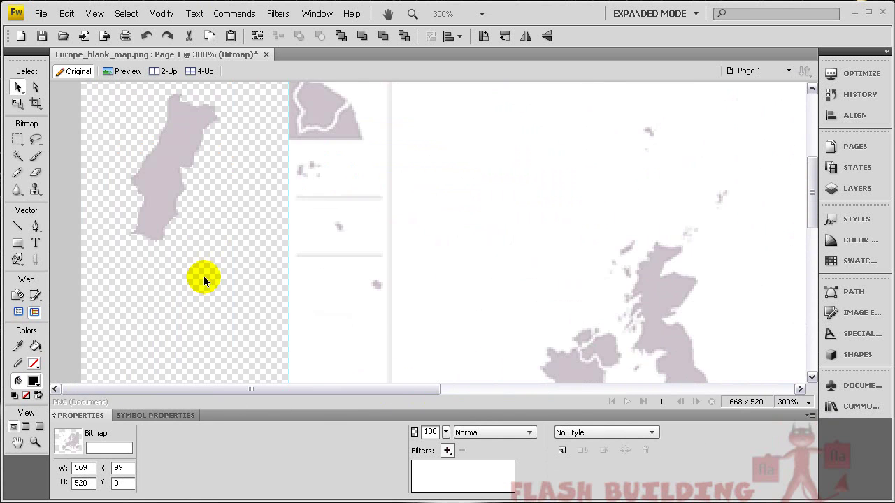
left_click(189, 221)
key("ctrl+minus")
key("ctrl+minus")
key("ctrl+minus")
key("ctrl+minus")
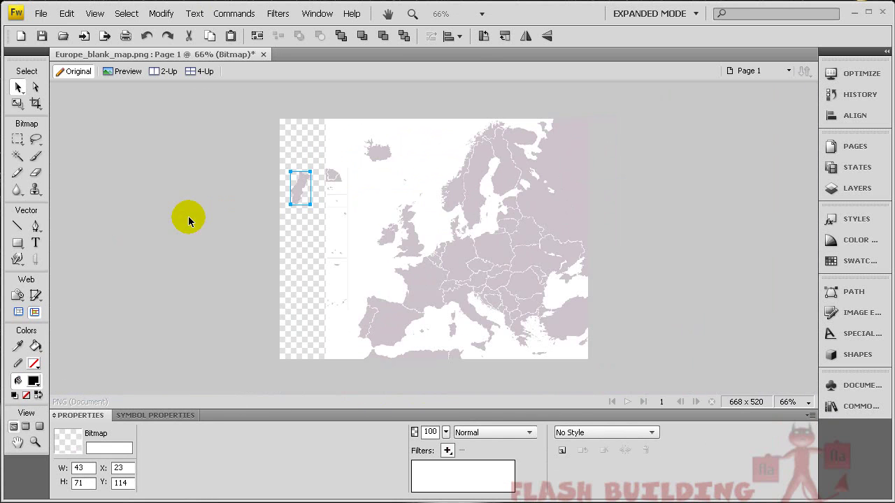
left_click_drag(348, 288, 370, 313)
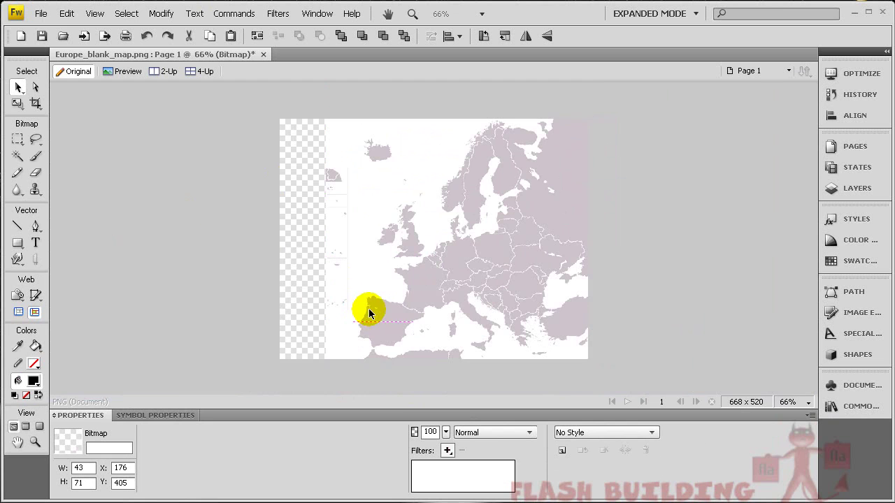
key("ctrl+alt+0")
key("ctrl+equal")
key("ctrl+minus")
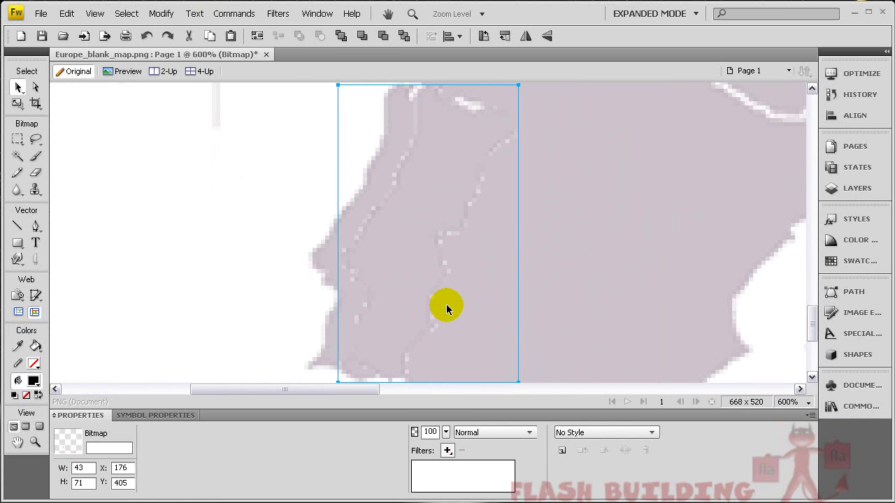
key("Left")
key("Left")
key("Left")
key("Left")
key("Left")
key("Left")
key("Left")
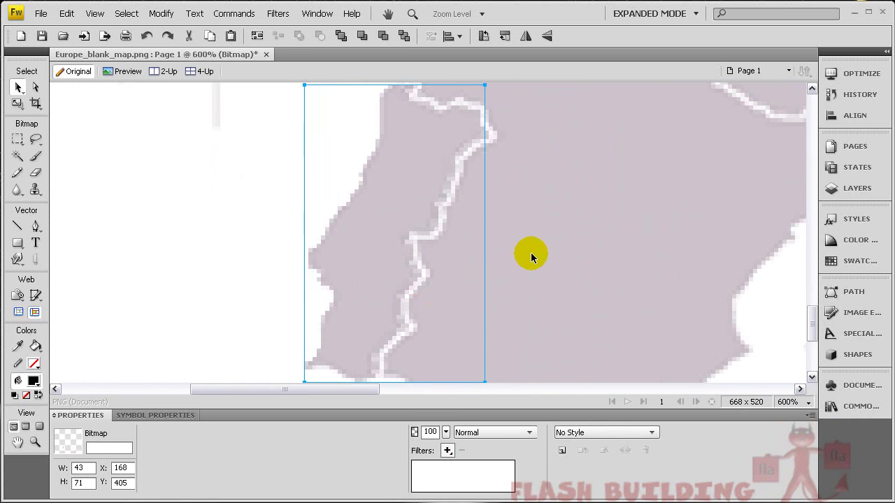
left_click(287, 223)
key("ctrl+minus")
key("ctrl+minus")
key("ctrl+minus")
key("ctrl+minus")
key("ctrl+minus")
key("ctrl+minus")
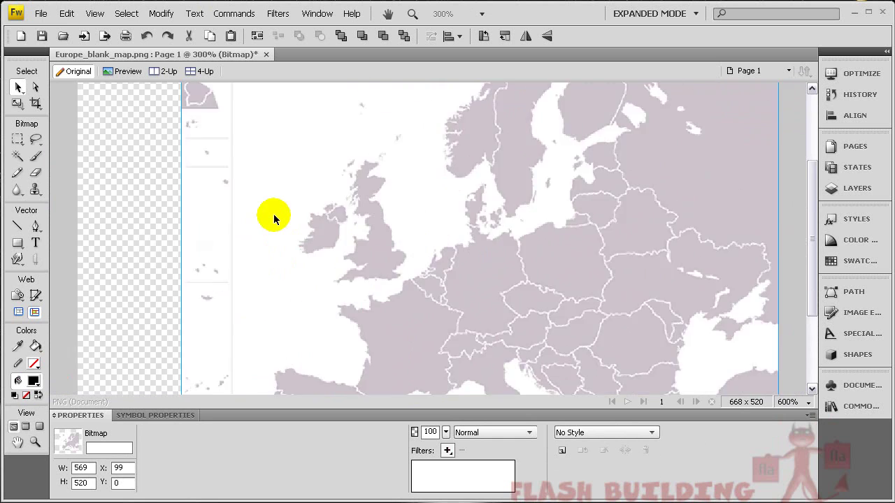
Step: Fit the canvas back to 569 × 520 and select all objects
left_click(187, 216)
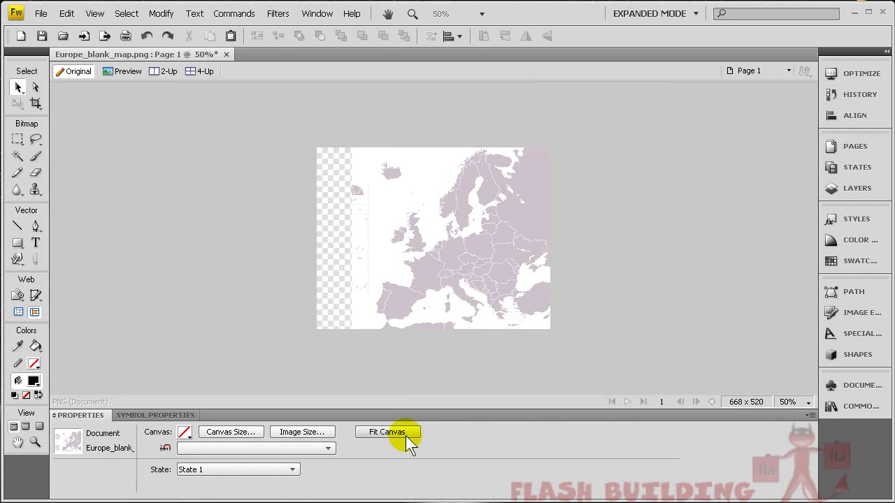
left_click(407, 439)
left_click(225, 262)
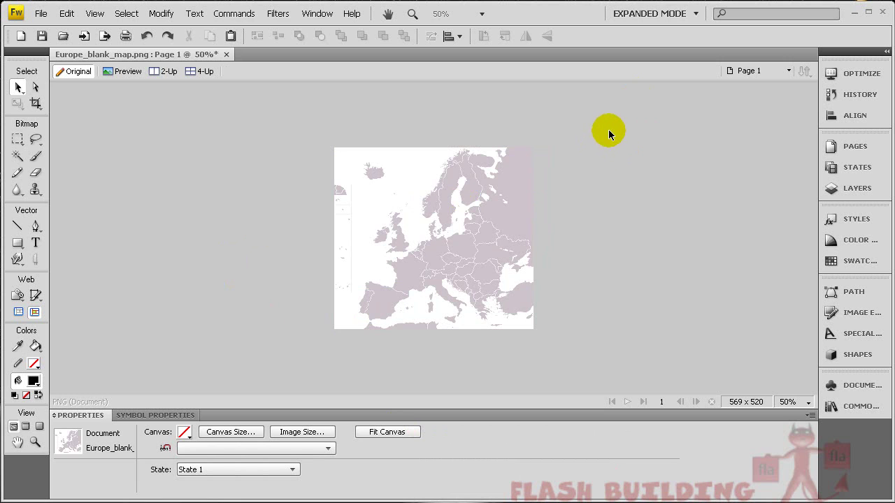
left_click_drag(607, 123, 252, 369)
Step: Select the main map bitmap and switch to the Marquee tool
left_click(250, 269)
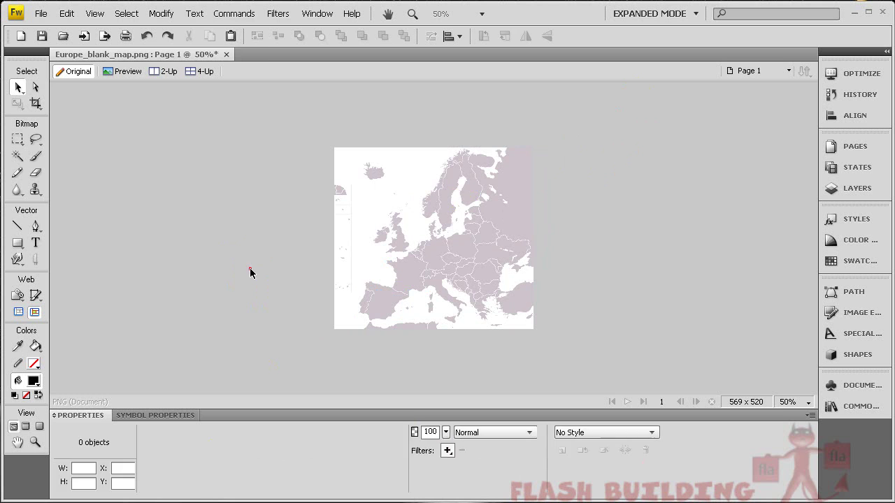
left_click(378, 193)
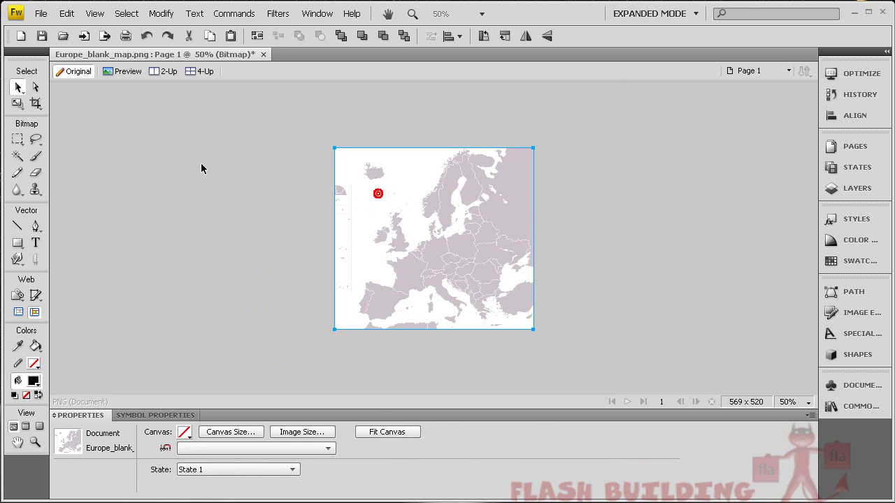
left_click(17, 139)
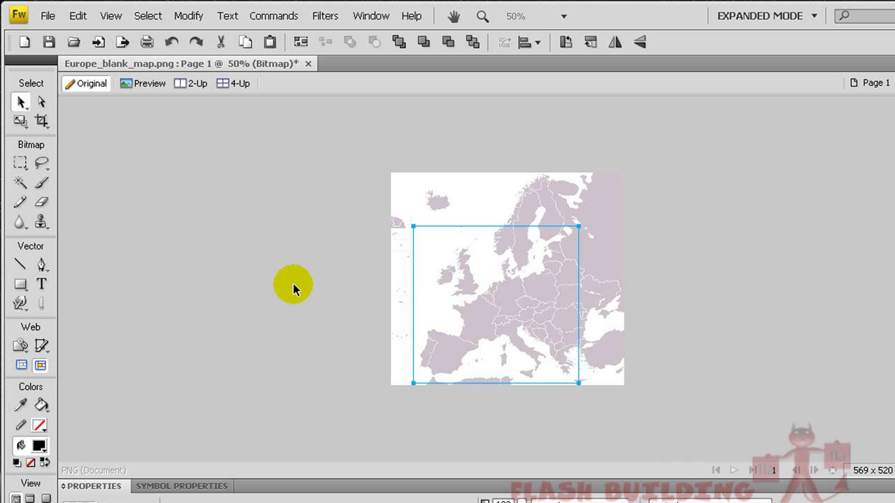
Step: Move the separated section aside and delete the full-size map bitmap
mouse_move(518, 299)
left_mouse_down()
mouse_move(529, 256)
mouse_move(501, 297)
mouse_move(546, 257)
mouse_move(546, 295)
mouse_move(513, 296)
mouse_move(545, 280)
mouse_move(524, 296)
left_mouse_up()
key("ctrl+1")
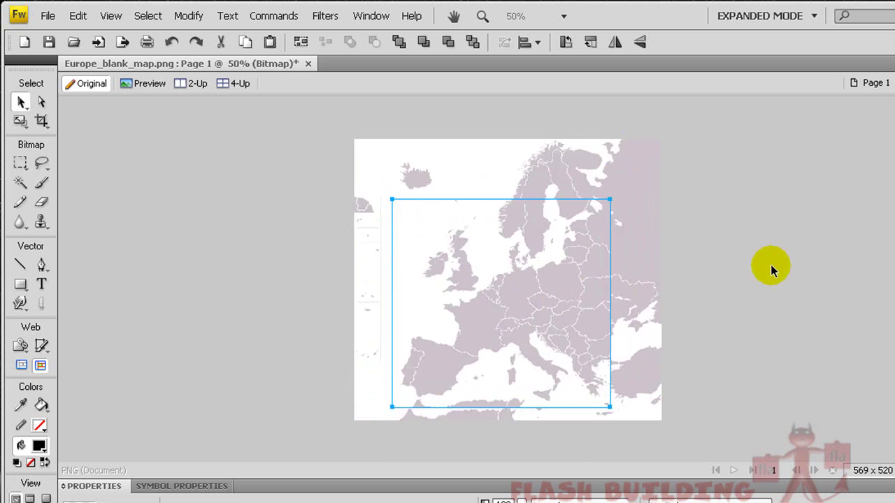
left_click_drag(650, 294, 573, 274)
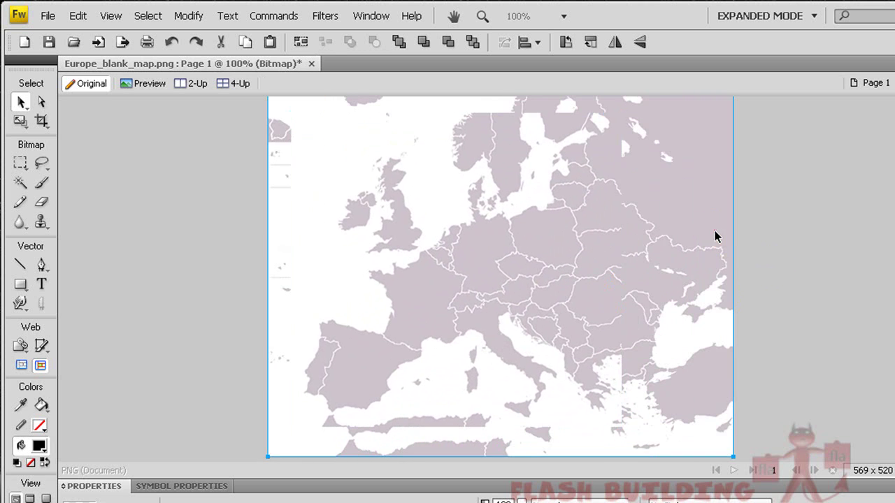
key("Delete")
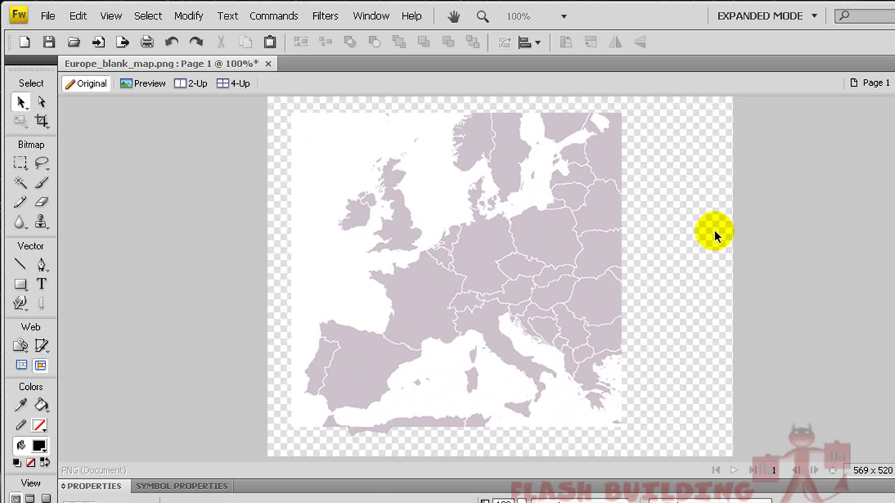
Step: Drag and nudge the cropped western Europe map into position, checking its edges
left_click(525, 247)
left_click_drag(552, 224, 614, 249)
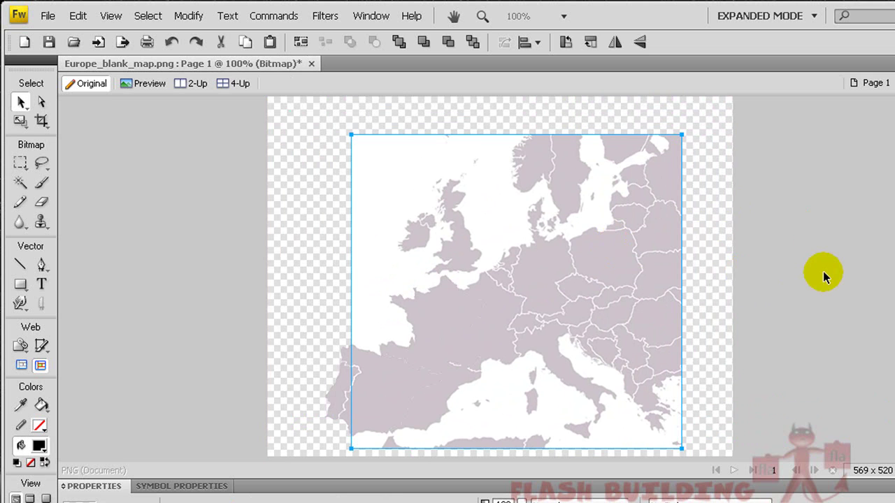
left_click_drag(580, 249, 578, 249)
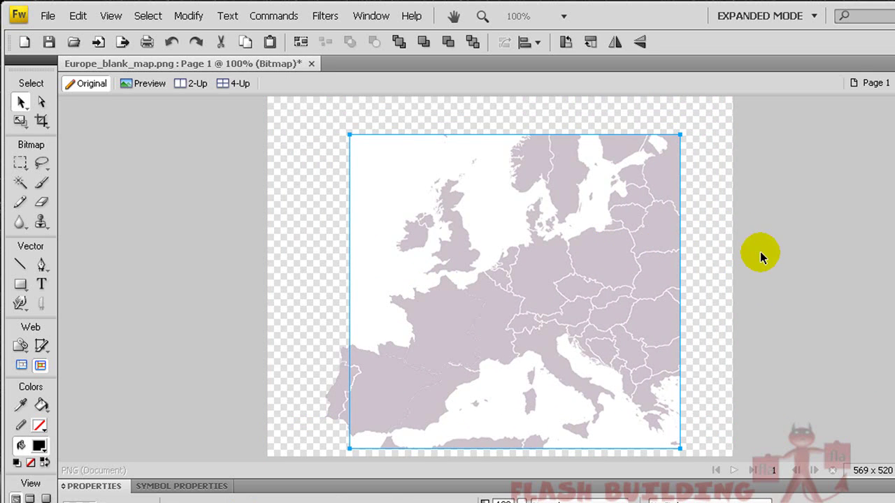
key("Left")
key("Left")
key("Left")
key("Left")
key("Left")
key("Left")
key("Left")
key("Left")
key("Left")
key("Left")
key("Left")
key("Left")
key("Left")
key("Left")
key("Left")
key("Left")
key("Left")
key("Left")
key("Left")
key("Left")
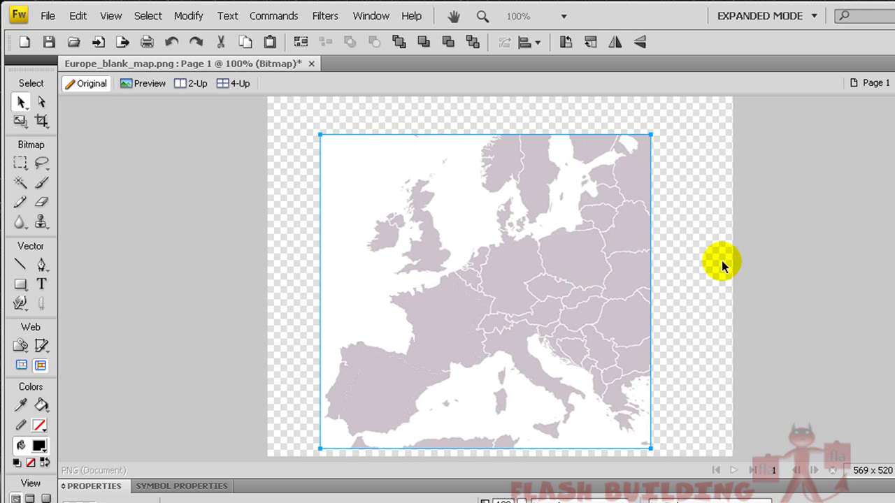
key("Right")
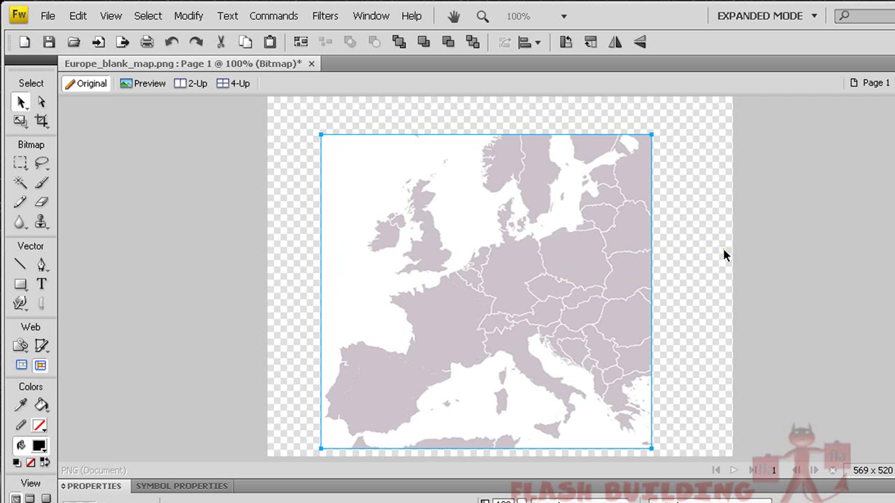
left_click(722, 249)
mouse_move(554, 316)
left_mouse_down()
mouse_move(540, 321)
mouse_move(545, 312)
left_mouse_up()
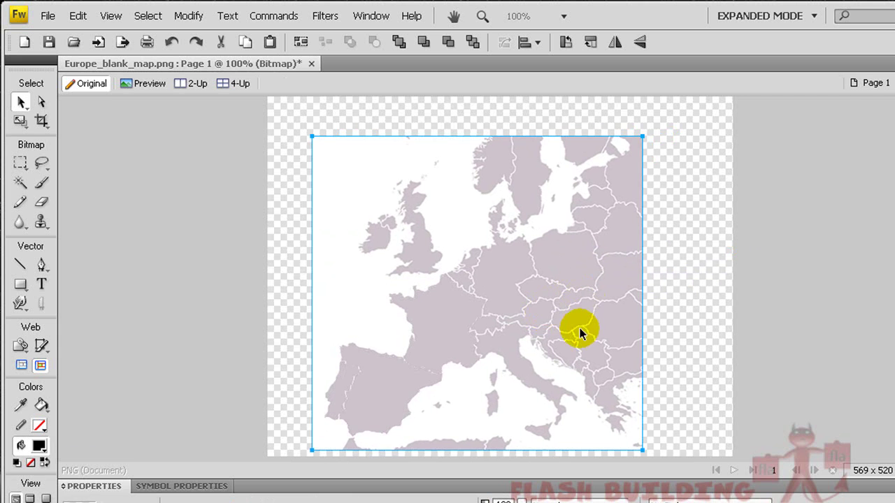
key("ctrl+4")
key("ctrl+2")
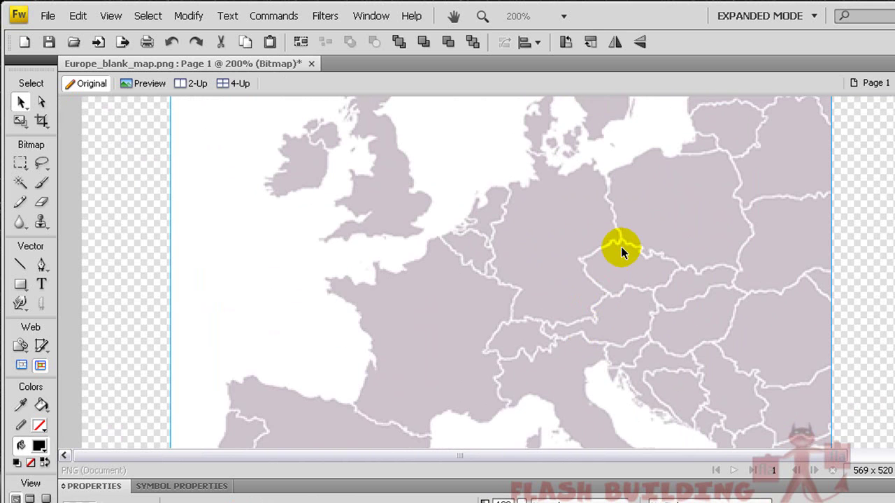
key("ctrl+minus")
key("ctrl+minus")
key("ctrl+minus")
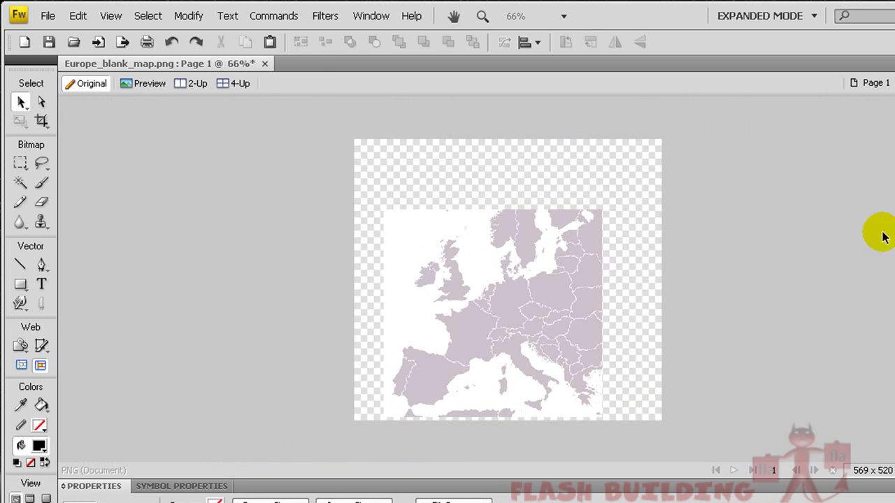
Step: Fit the canvas to the cropped map at 404 × 384 and marquee-select all four objects
key("ctrl+a")
key("ctrl+alt+t")
left_click(707, 256)
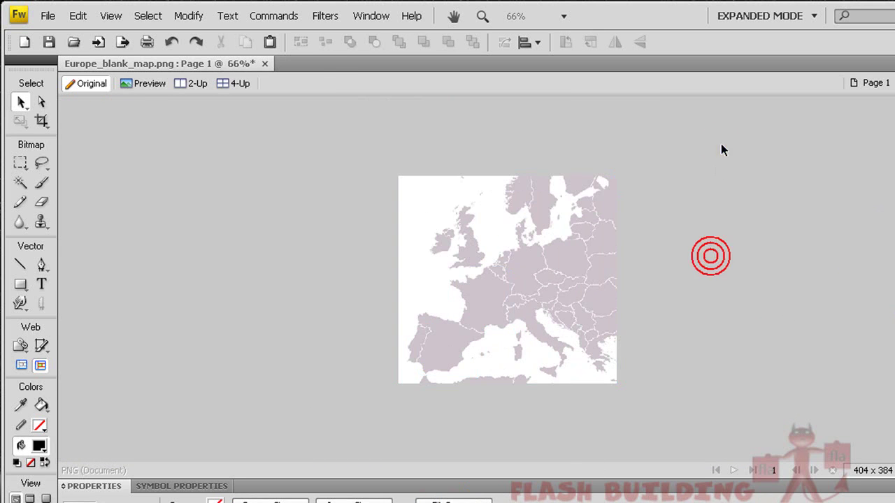
left_click_drag(721, 146, 288, 440)
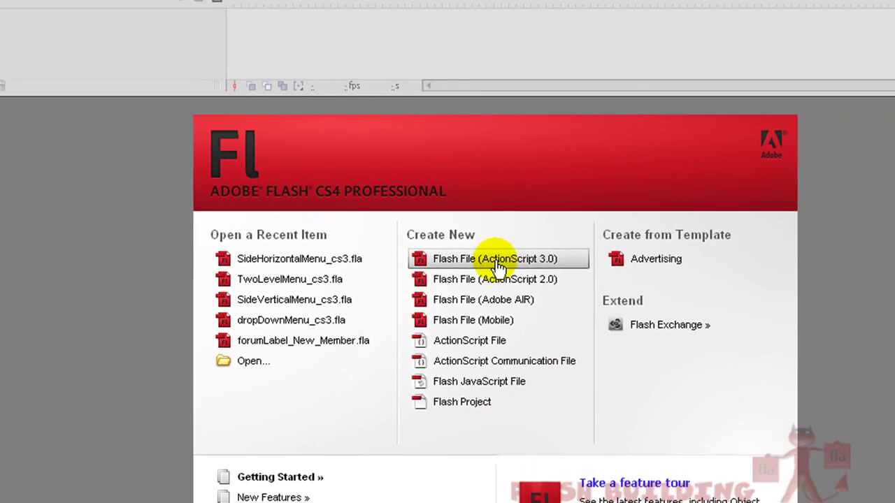
Step: Create a new Flash File (ActionScript 3.0), giving an empty Untitled-1 document
left_click(711, 349)
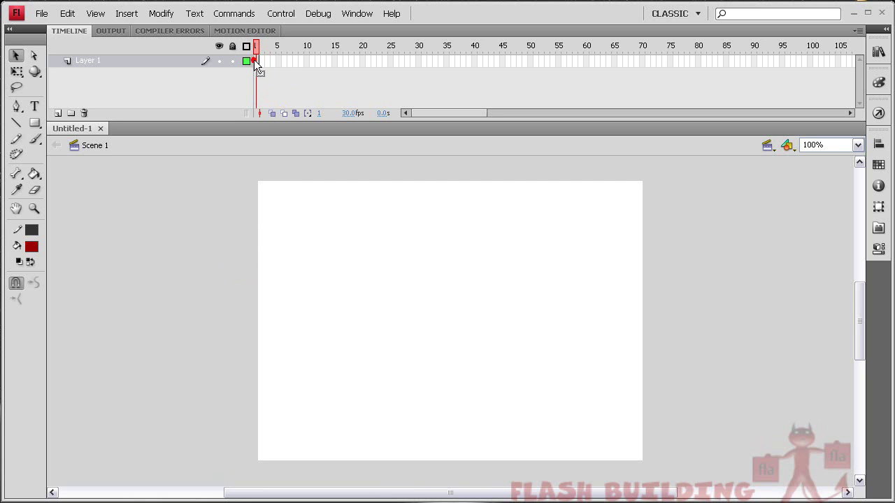
left_click(206, 268)
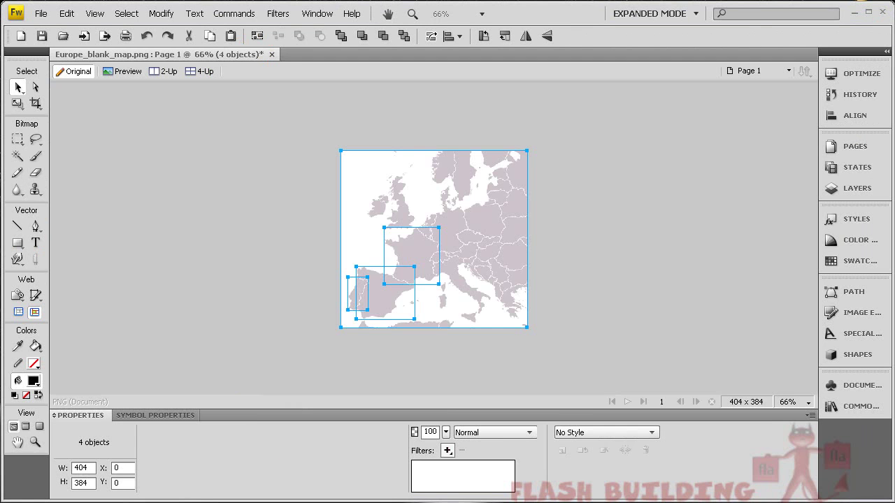
Step: Finish importing the Fireworks map pieces, then select France for conversion to a symbol
left_click(622, 271)
left_click_drag(604, 187, 267, 400)
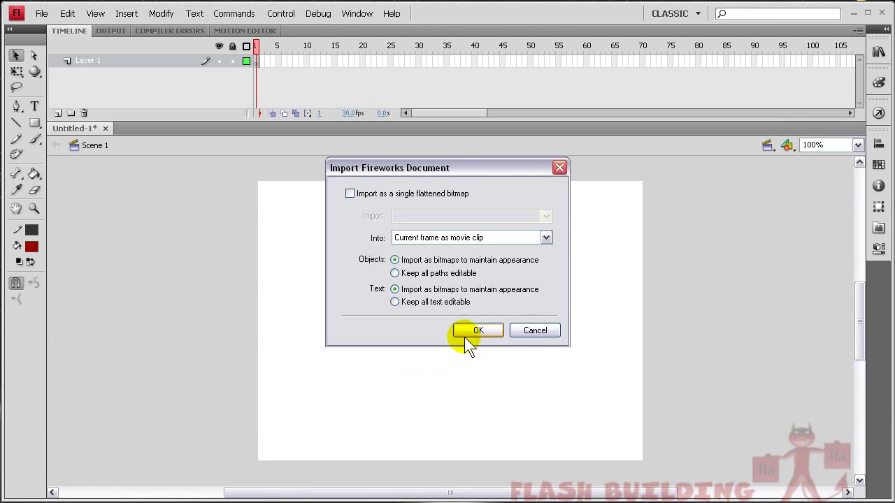
left_click(473, 333)
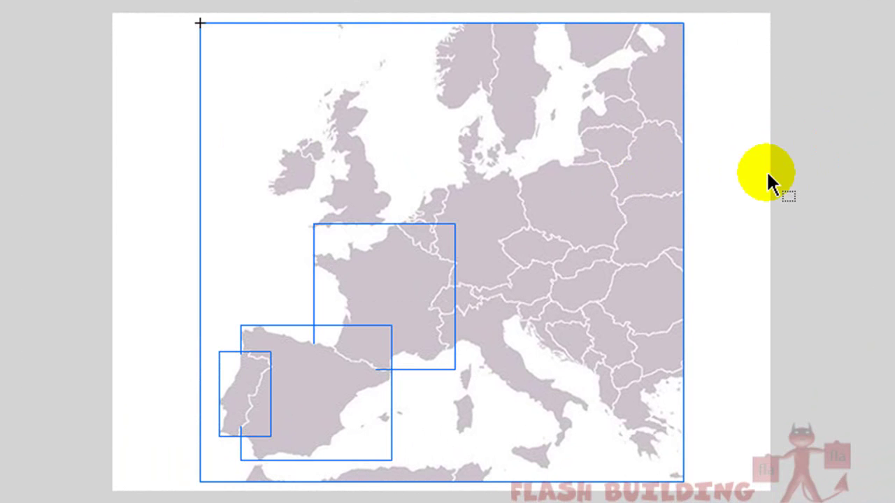
left_click(409, 286)
left_click(601, 195)
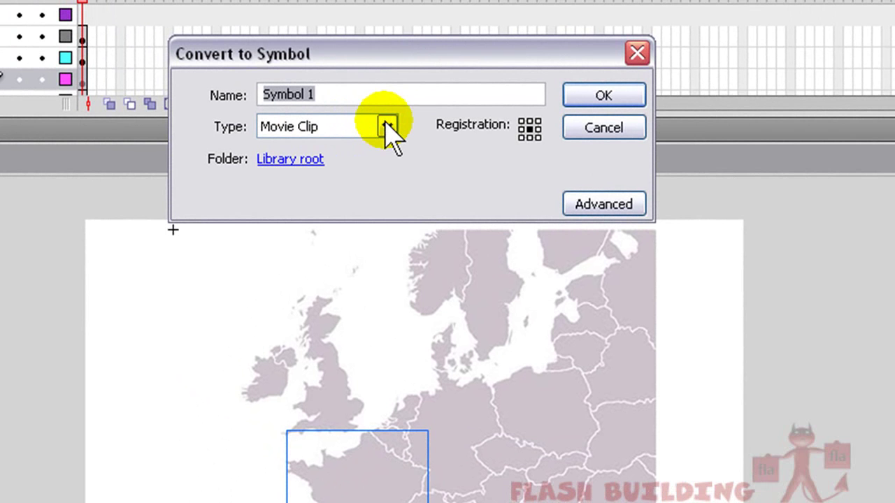
Step: Convert France into a Button symbol
left_click(389, 126)
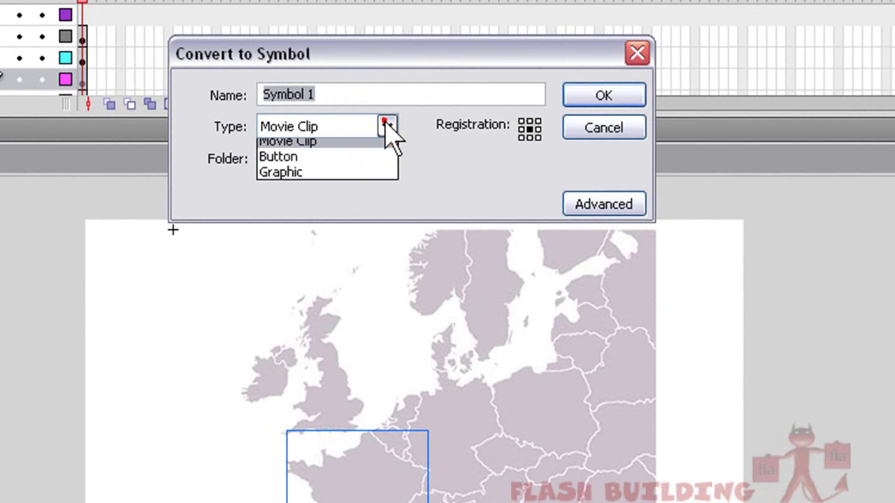
left_click(336, 159)
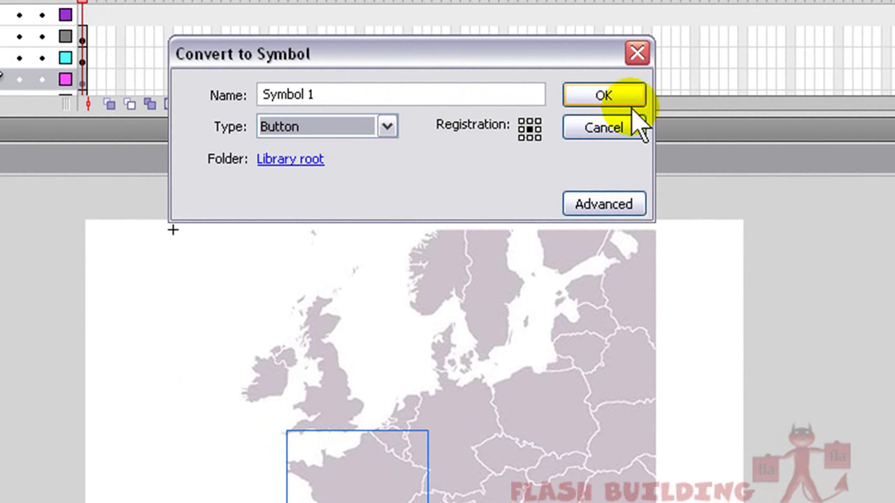
left_click(582, 82)
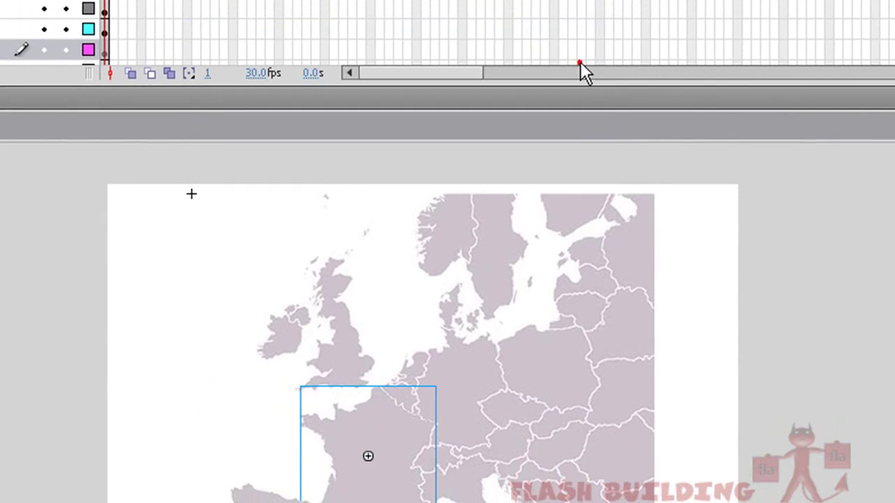
Step: Convert Spain and Portugal into Button symbols as well
right_click(309, 487)
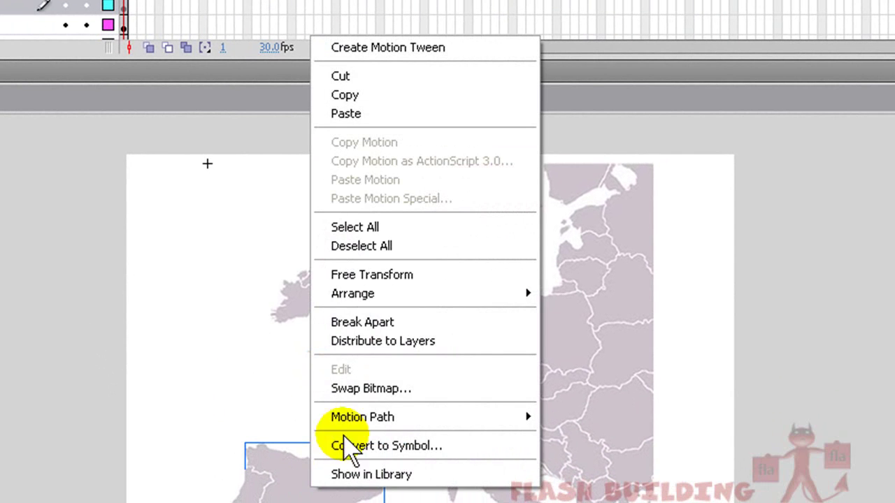
left_click(383, 448)
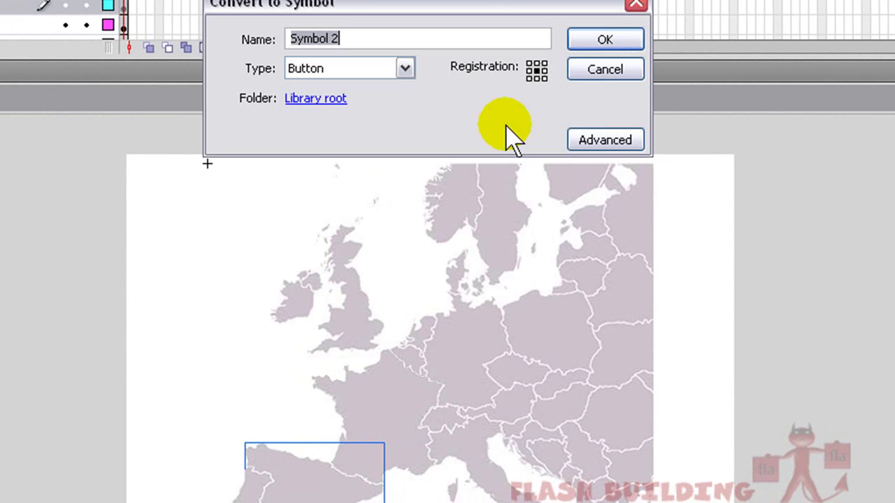
left_click(605, 40)
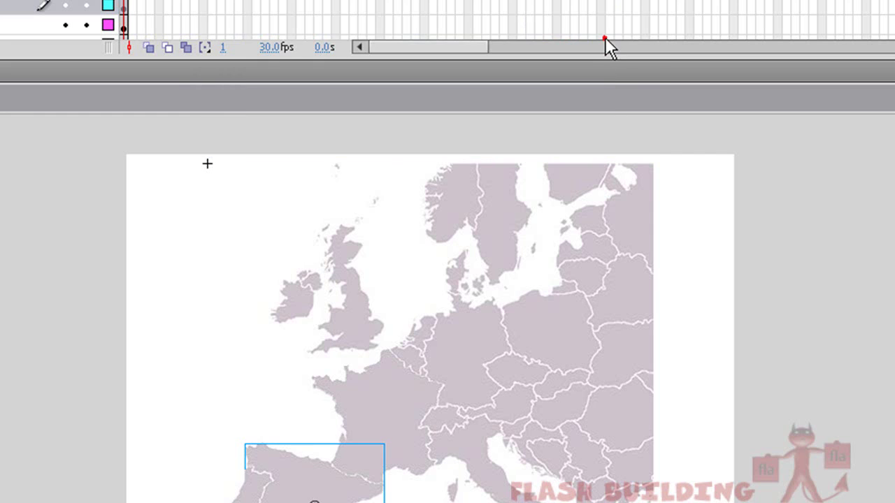
left_click(236, 491)
right_click(237, 498)
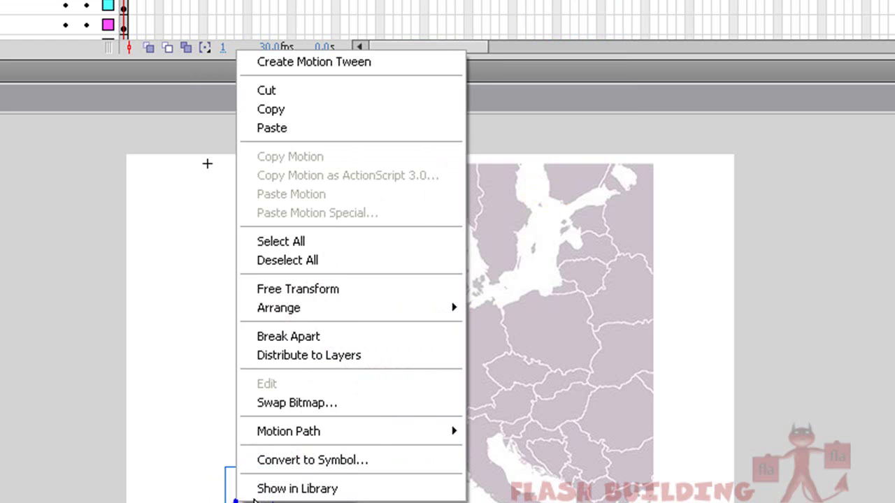
left_click(310, 461)
left_click(605, 40)
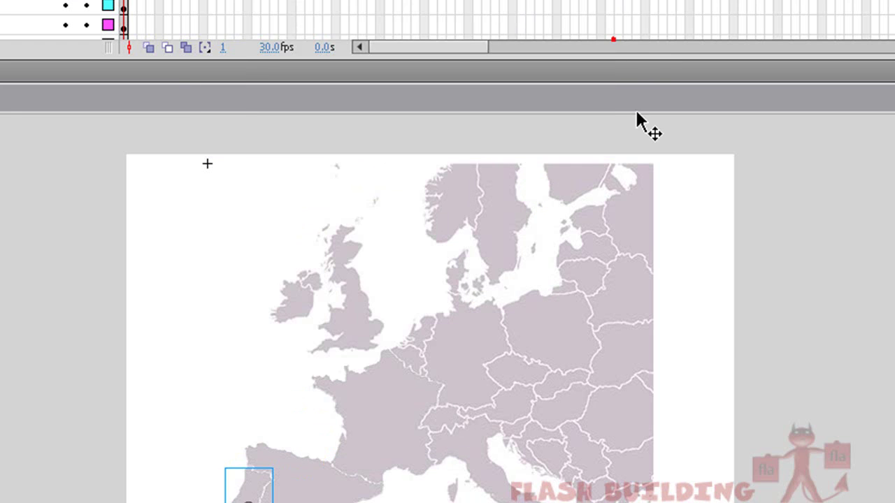
Step: Select France, Spain and Portugal in turn to confirm each is a separate button, ending on Portugal
left_click(785, 295)
left_click(357, 429)
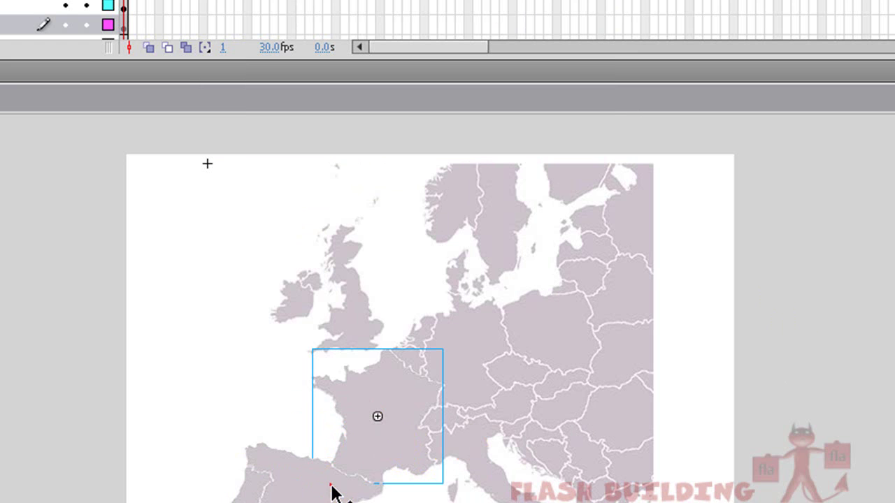
left_click(332, 493)
left_click(234, 490)
left_click(475, 349)
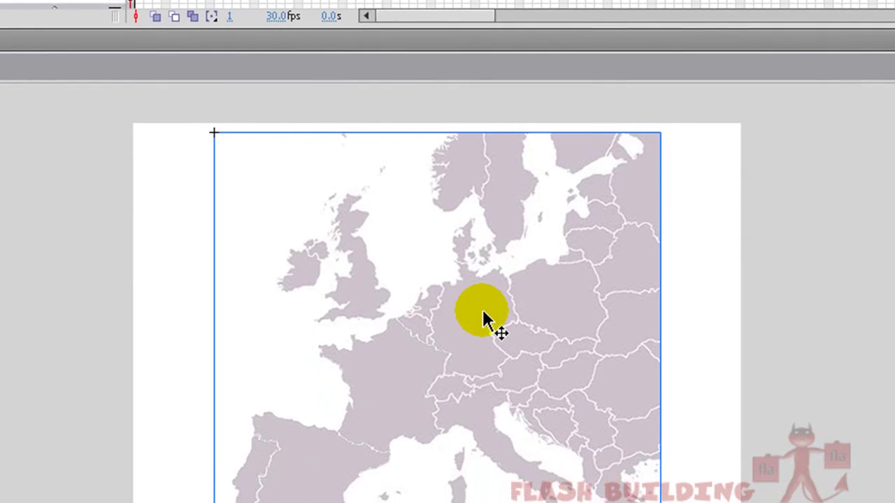
left_click(732, 302)
left_click(410, 376)
left_click(342, 467)
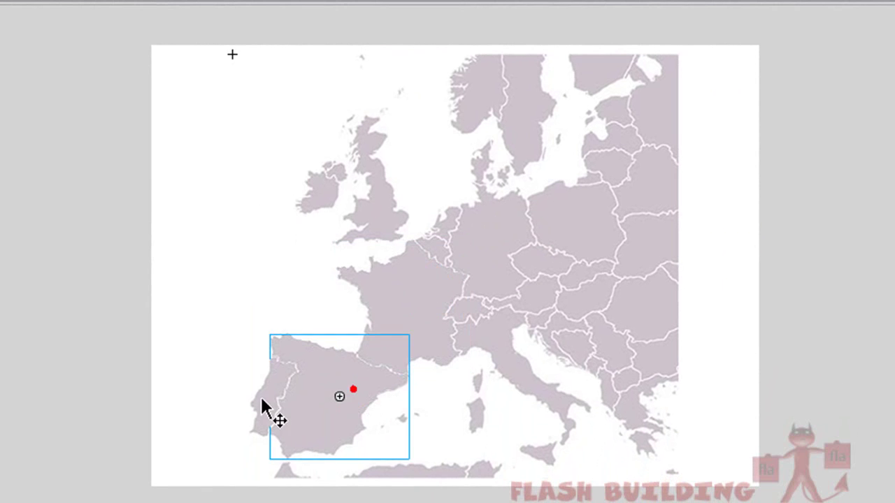
left_click(272, 399)
left_click(383, 297)
left_click(333, 380)
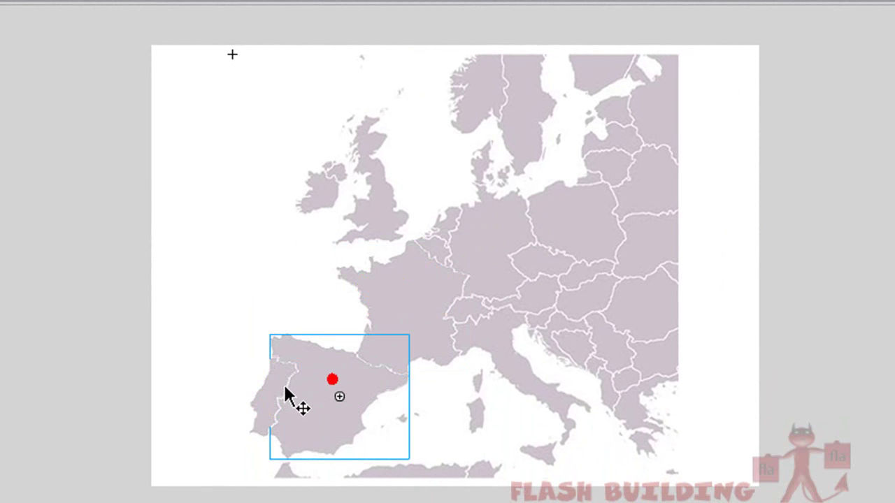
left_click(276, 395)
left_click(469, 277)
left_click(568, 232)
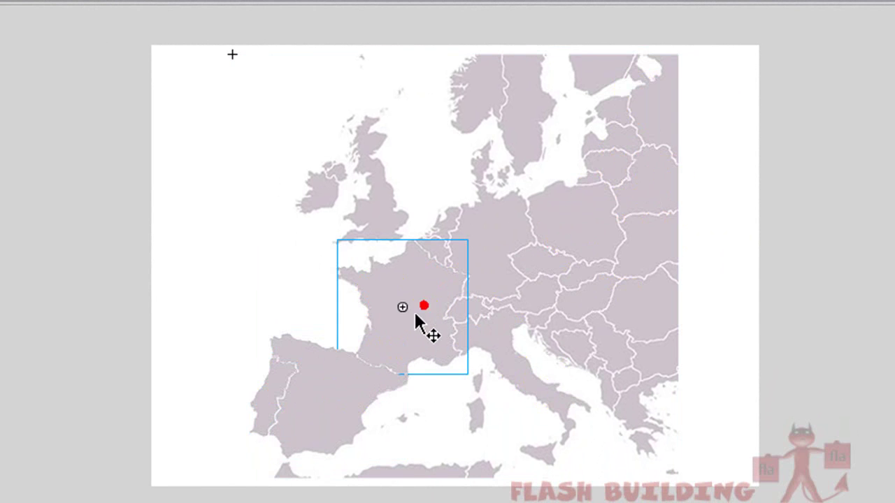
left_click(273, 388)
left_click(142, 307)
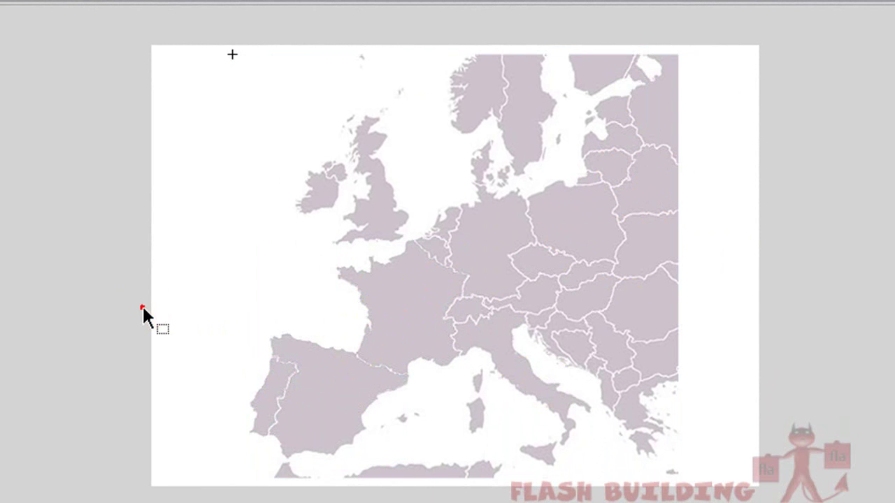
left_click(276, 374)
Step: Open the Portugal button and add F6 keyframes on its Over and Down frames
double_click(280, 372)
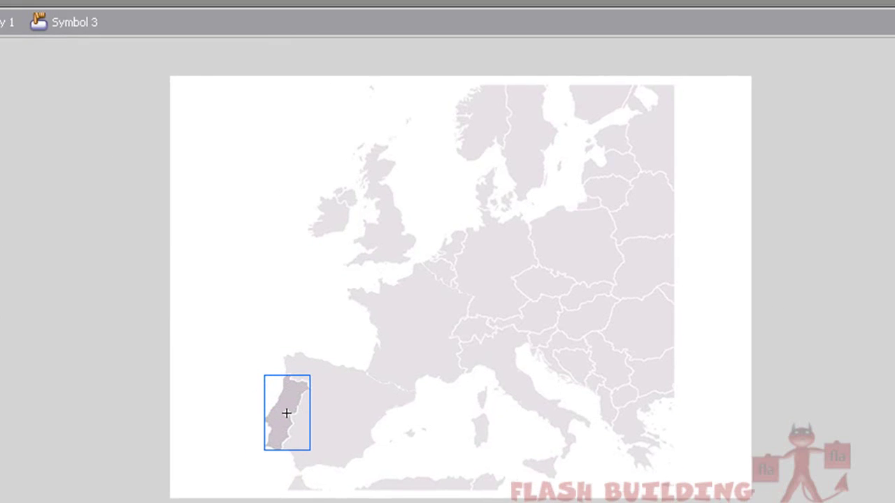
left_click(279, 21)
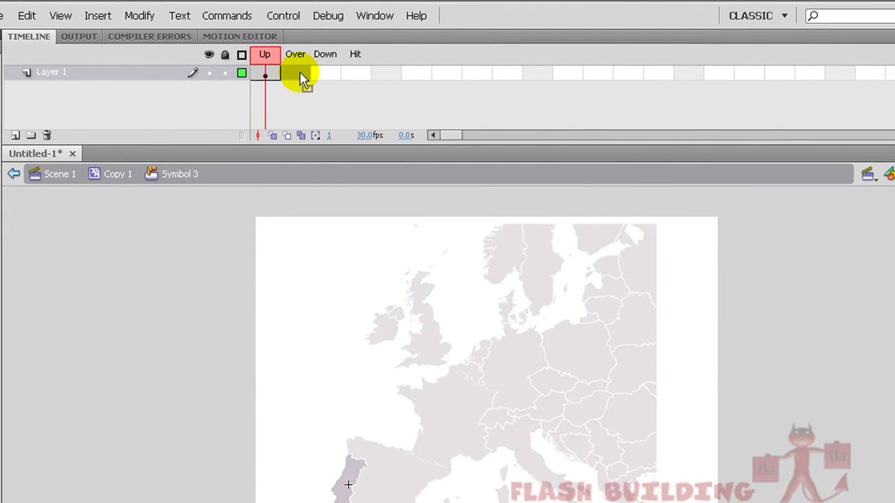
left_click(303, 72)
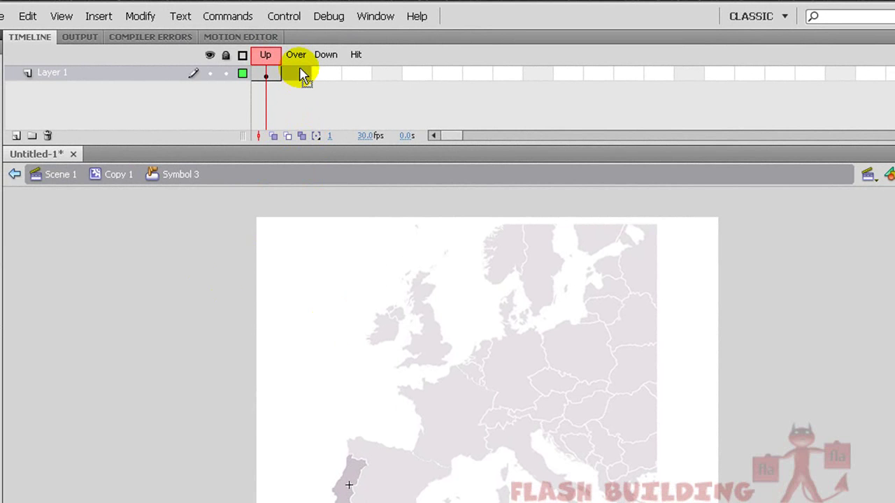
key("F6")
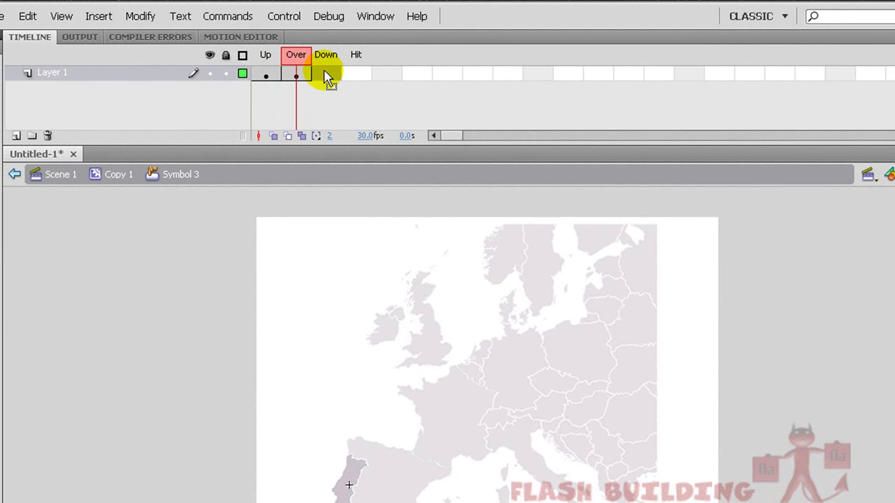
left_click(326, 75)
key("F6")
left_click(300, 75)
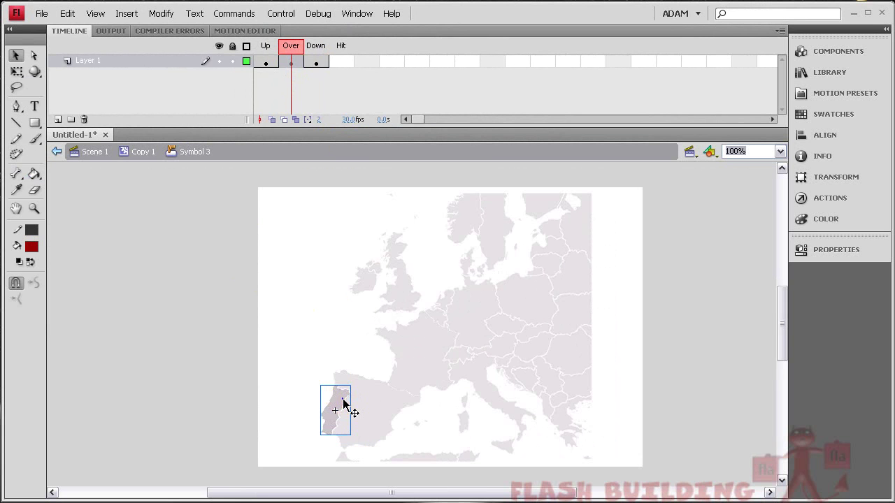
right_click(343, 399)
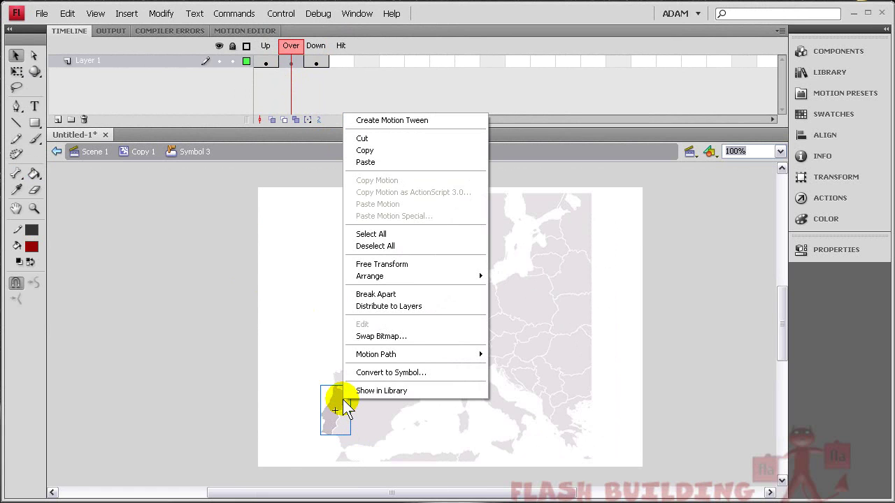
Step: Start converting the Portugal shape to a symbol, then cancel the dialog
left_click(372, 375)
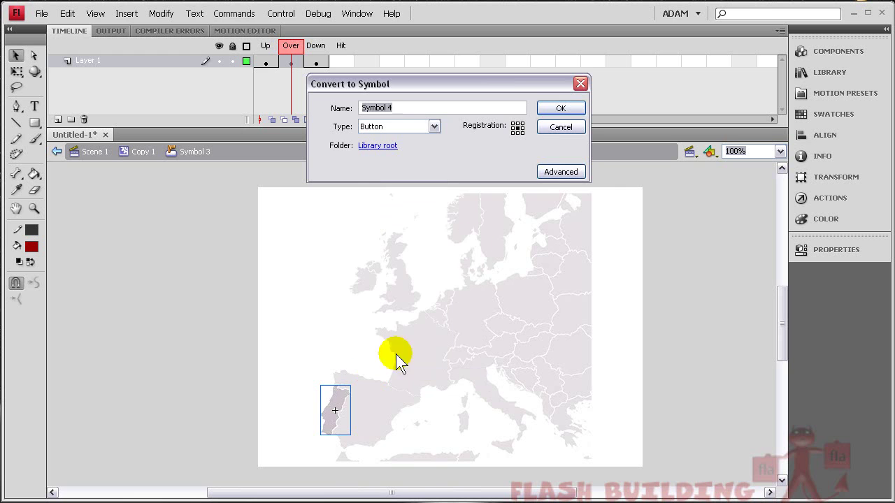
left_click_drag(517, 86, 621, 208)
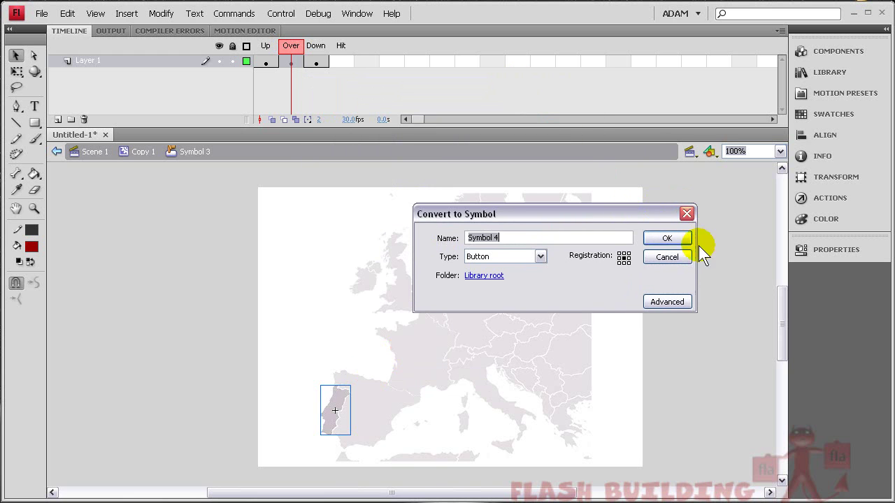
left_click(667, 258)
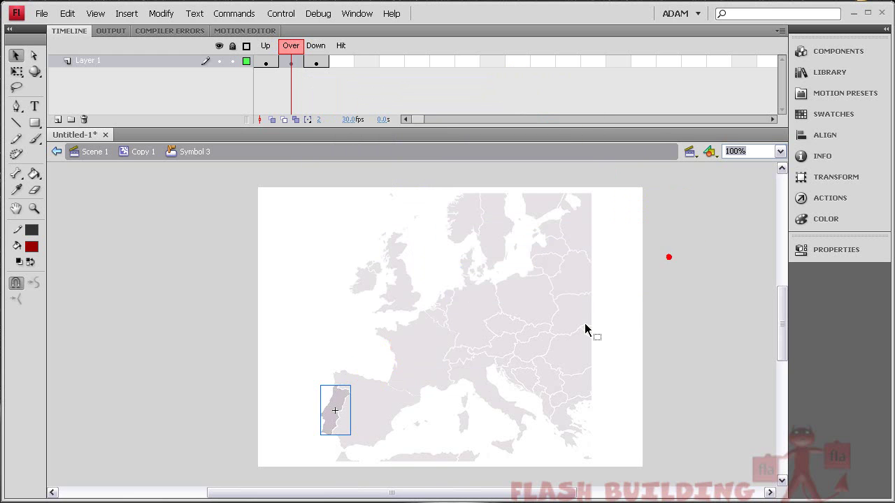
Step: Convert the Over-state Portugal shape into a Movie Clip symbol with a new name
right_click(341, 400)
left_click(378, 371)
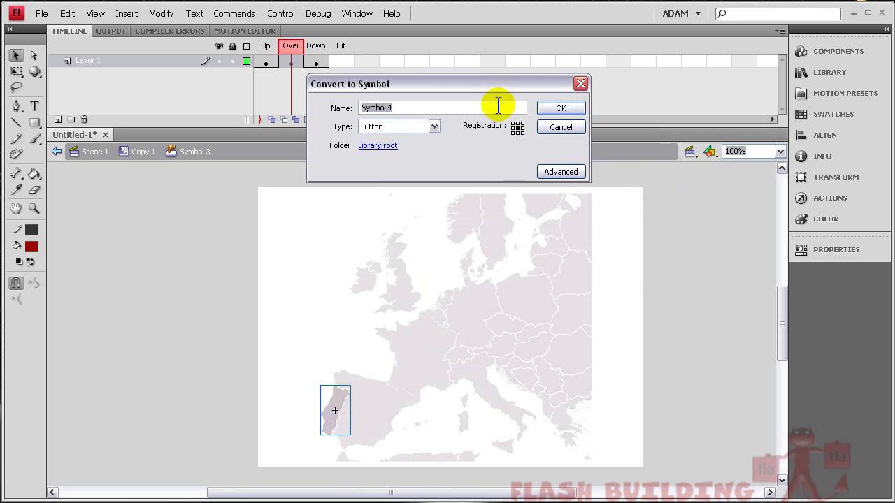
left_click(432, 125)
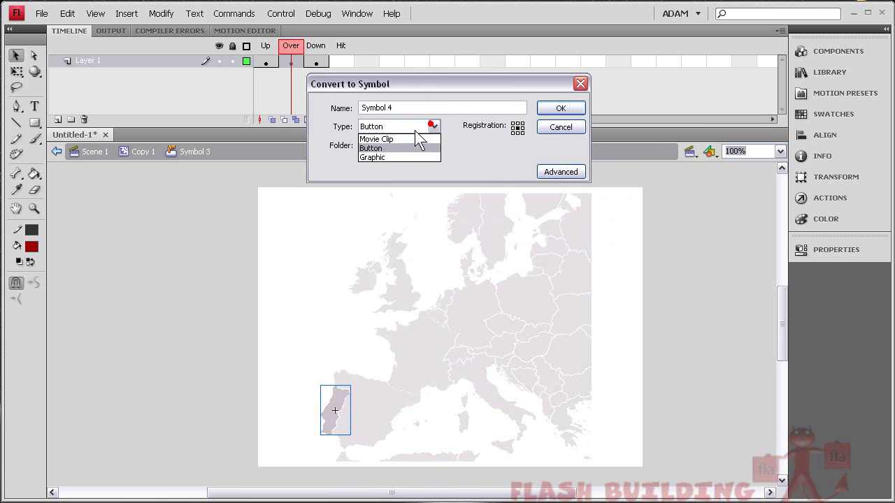
left_click(386, 157)
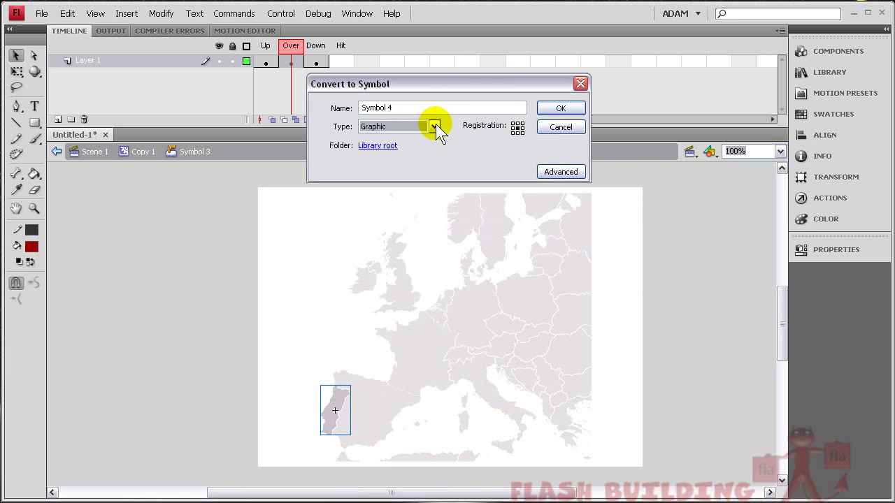
left_click(434, 126)
left_click(391, 139)
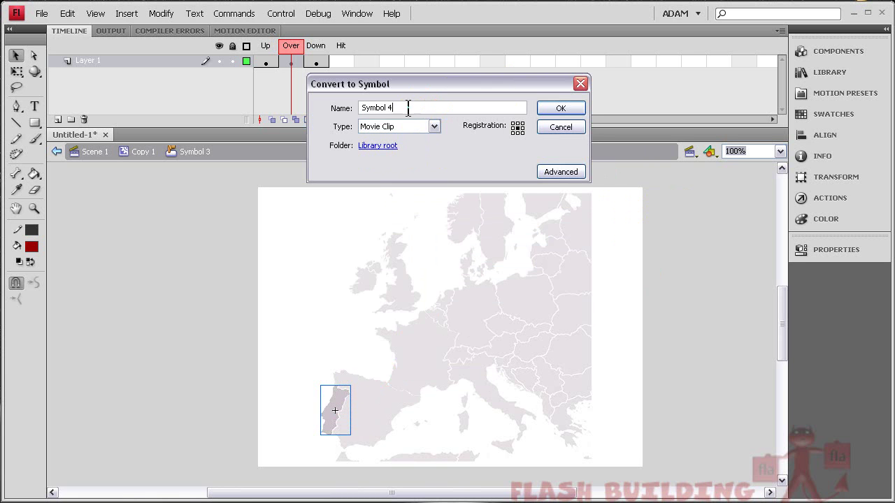
left_click_drag(409, 107, 306, 97)
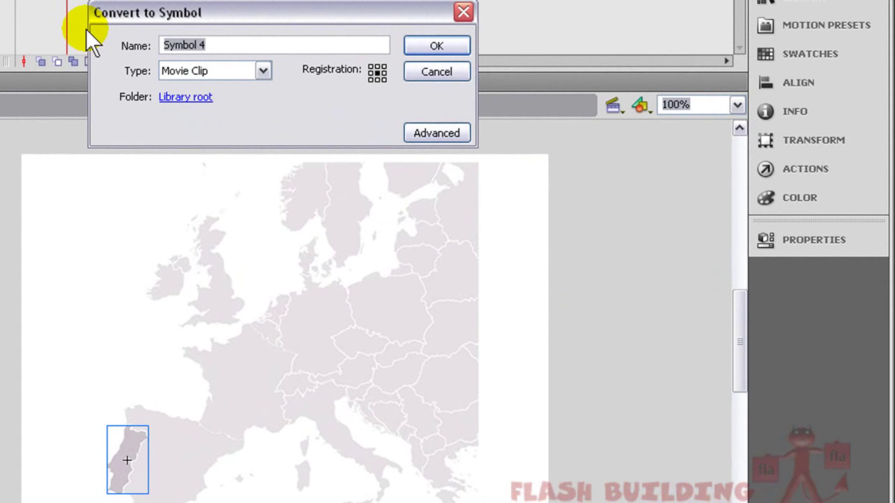
key("BackSpace")
type("Po")
key("BackSpace")
key("BackSpace")
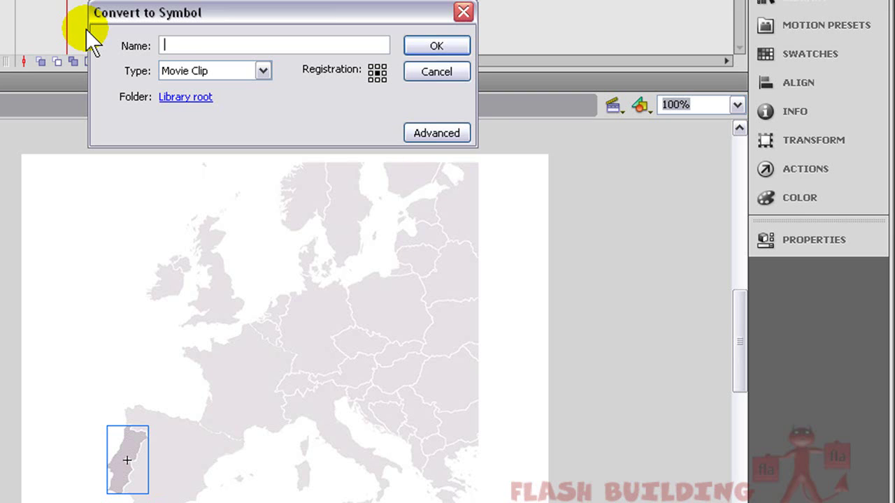
type("symbol 4")
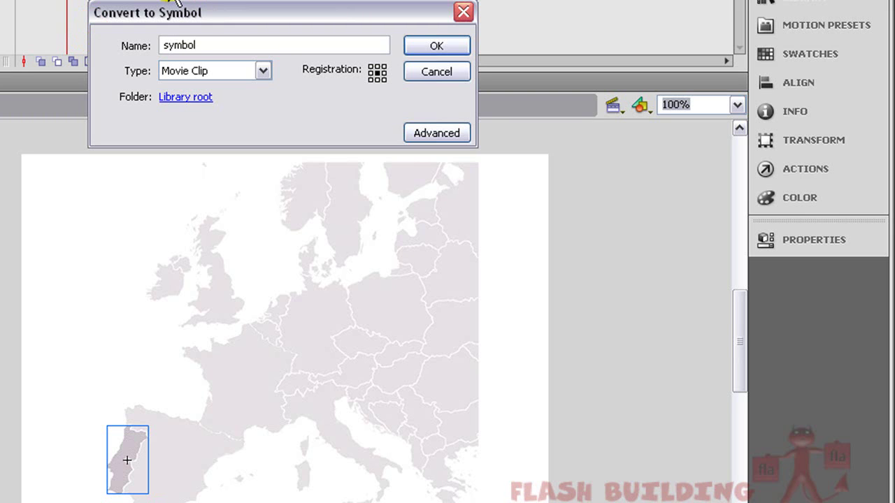
left_click(459, 38)
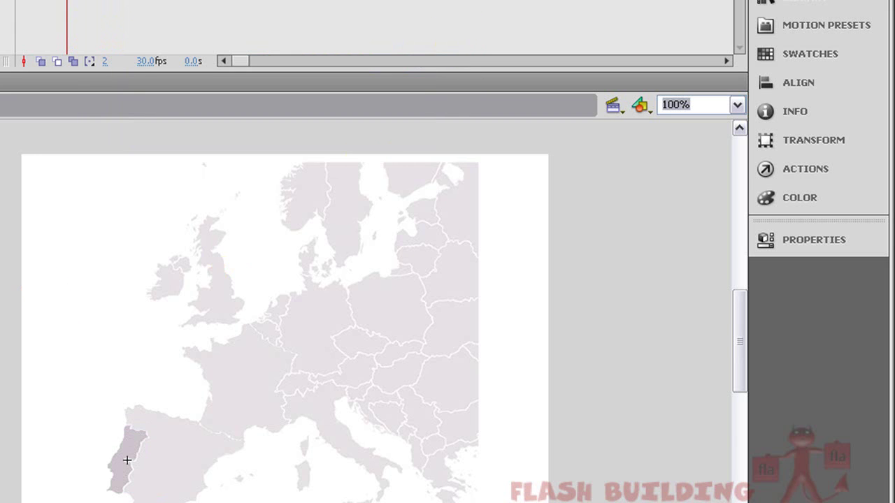
Step: Give the Portugal movie clip a red Tint colour effect at 60%
left_click(156, 465)
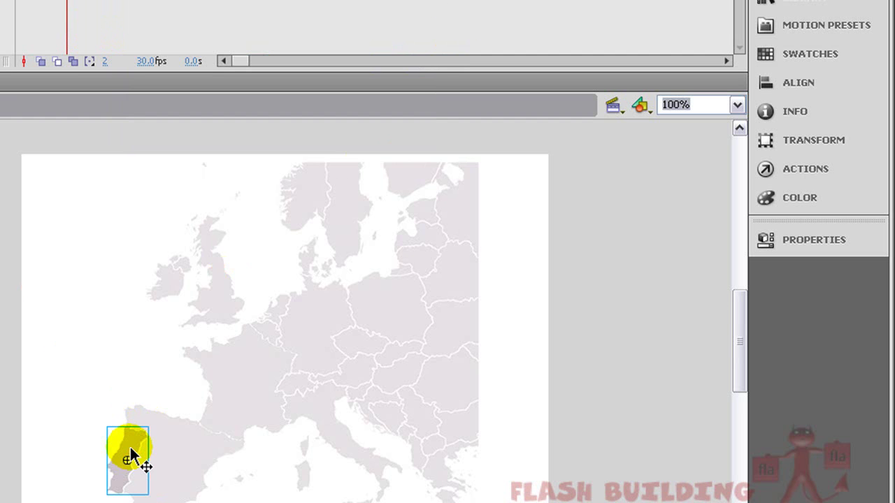
left_click(810, 241)
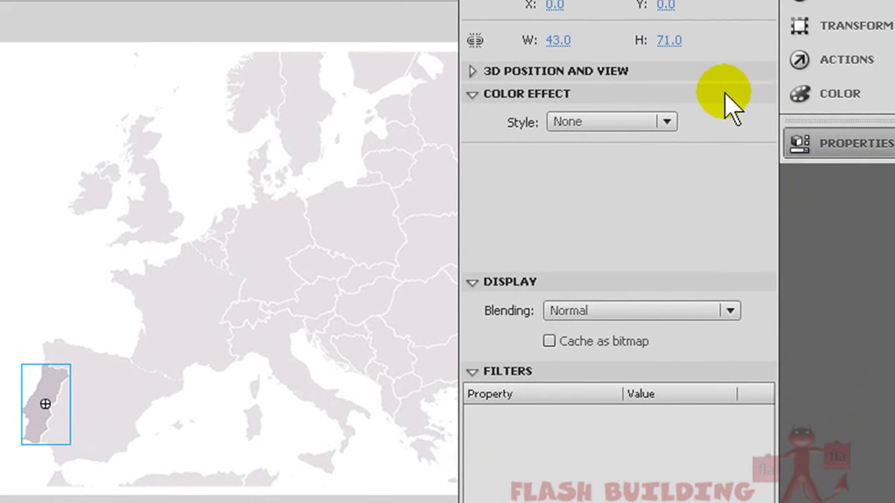
left_click(668, 122)
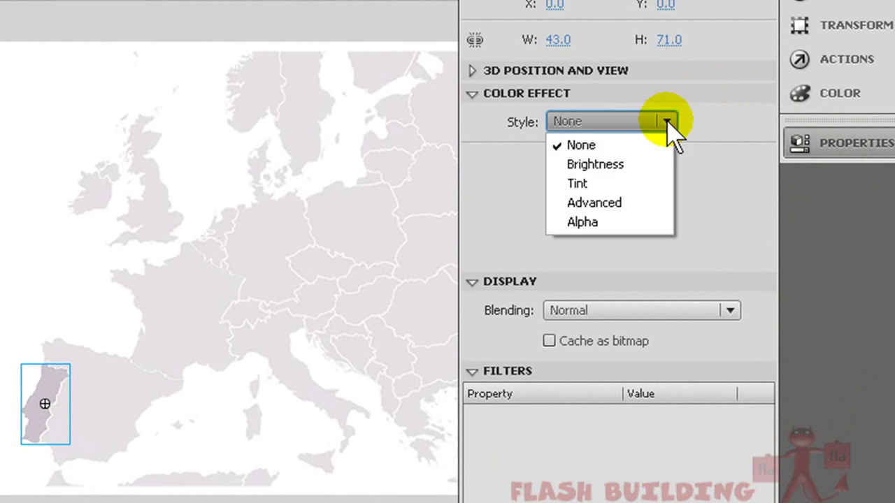
left_click(600, 184)
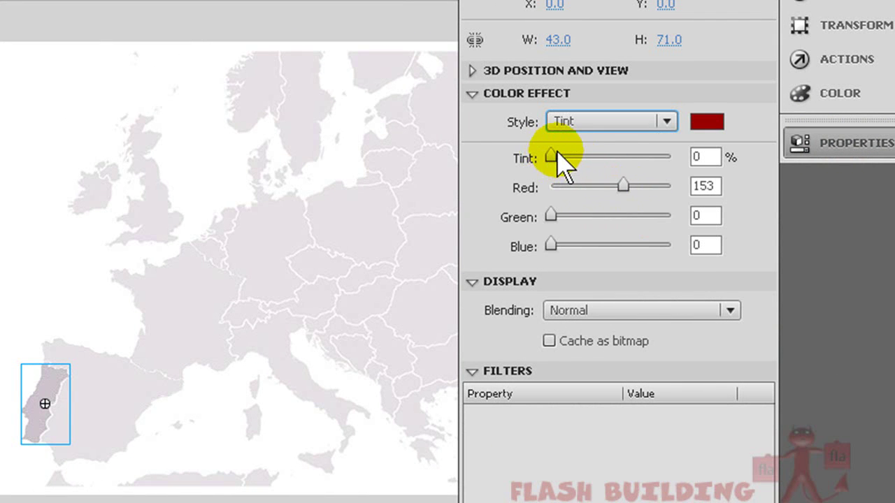
left_click_drag(551, 155, 627, 159)
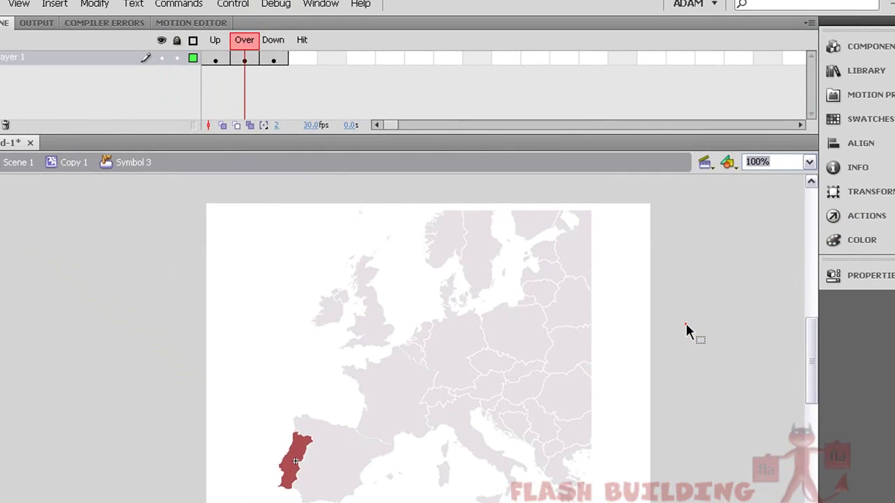
Step: Open the Spain button and add keyframes on its Over and Down frames
double_click(686, 331)
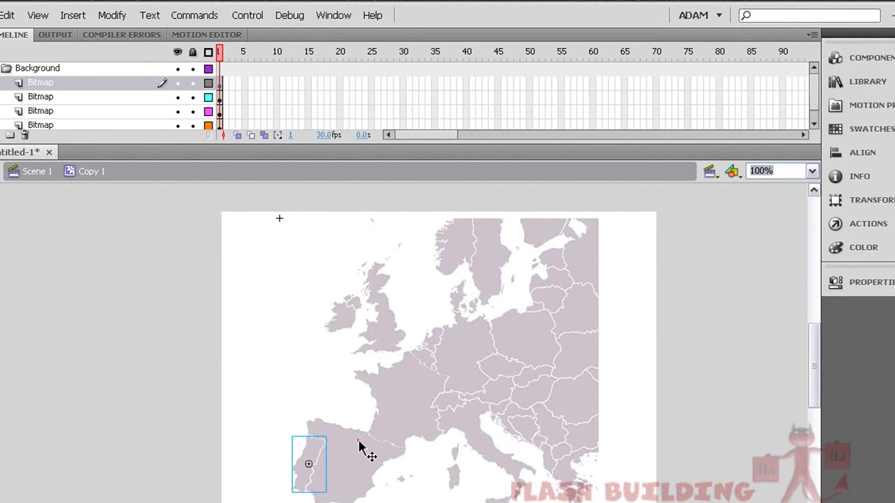
left_click(359, 443)
double_click(358, 443)
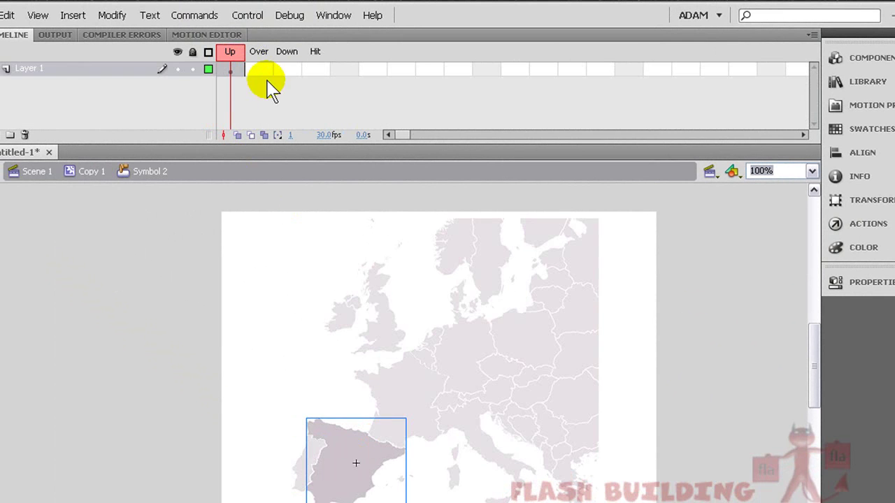
left_click(267, 72)
key("F6")
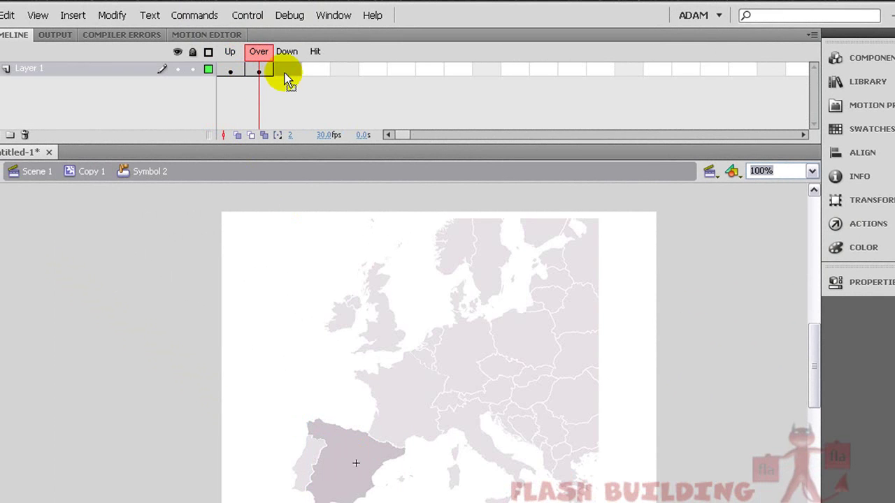
left_click(287, 70)
key("F6")
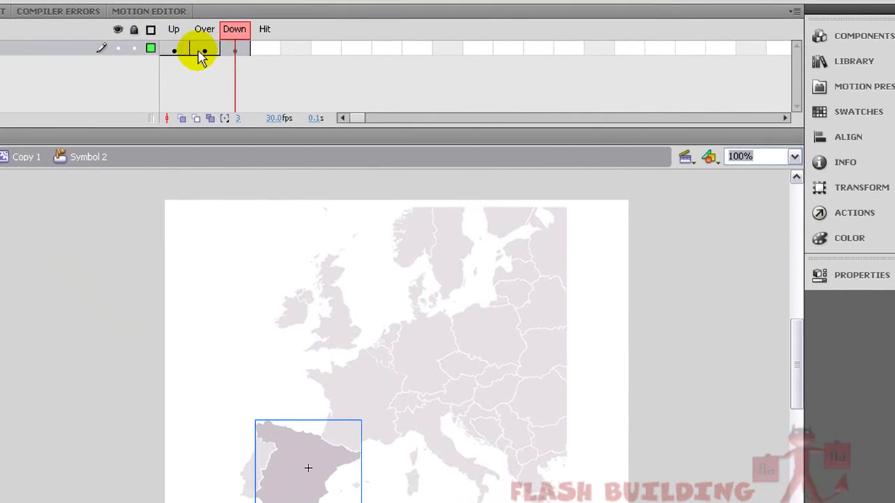
left_click(200, 50)
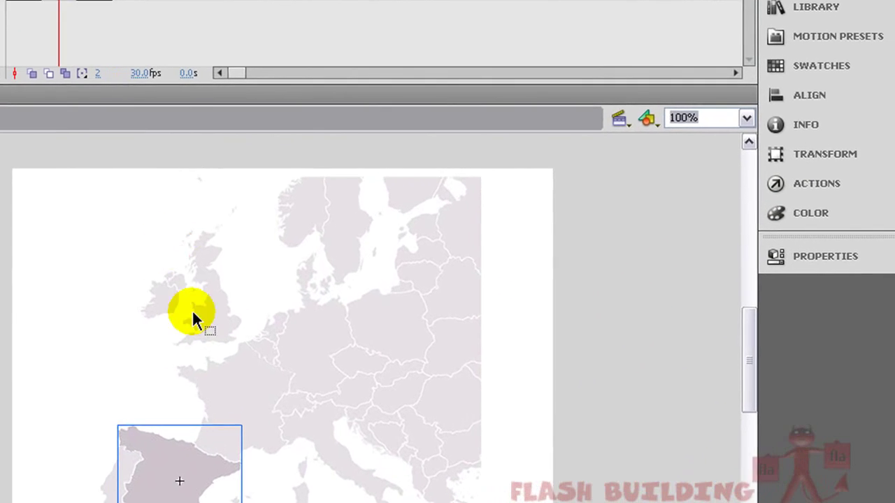
Step: Convert Spain's Over-state shape into movie clip Symbol 5 and tint it red
right_click(294, 465)
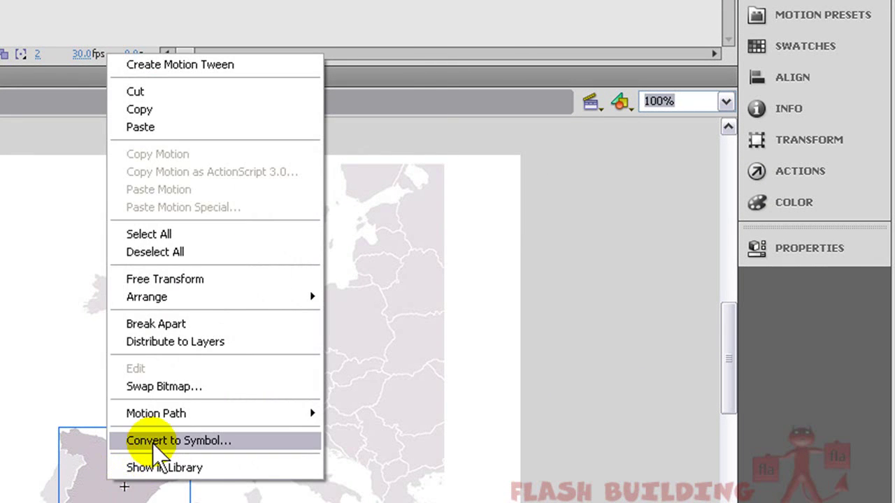
left_click(151, 442)
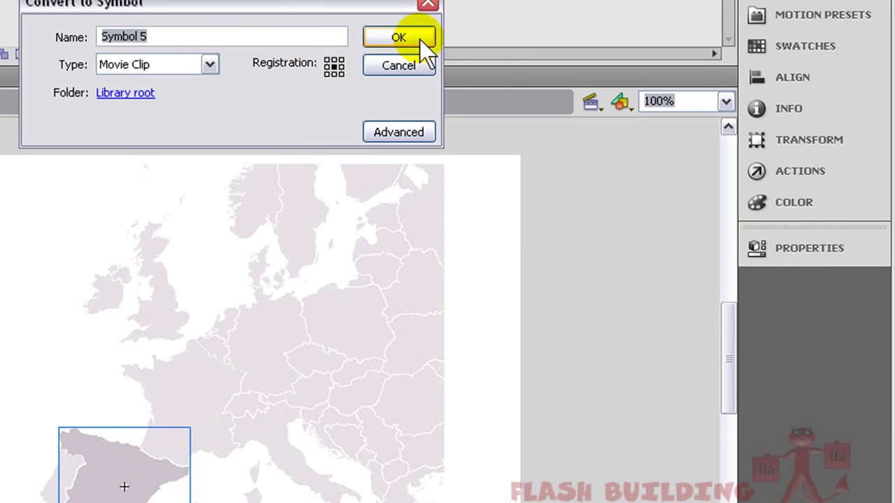
left_click(398, 38)
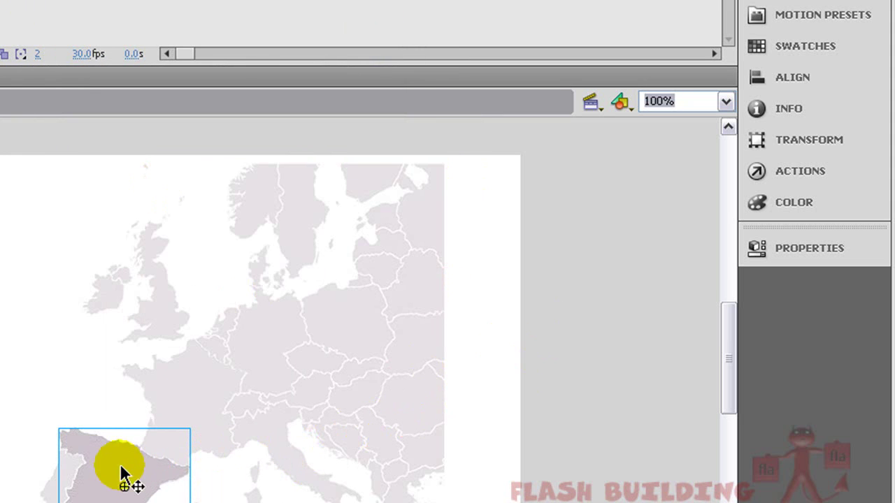
left_click(805, 251)
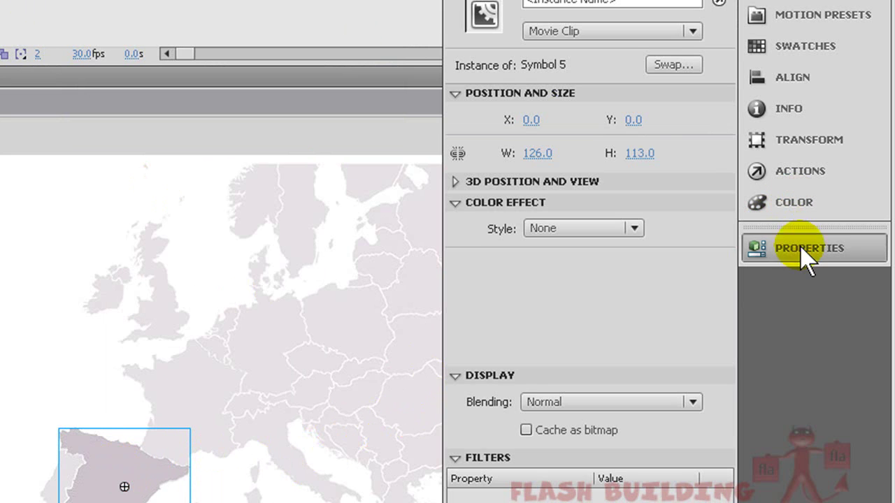
left_click(629, 231)
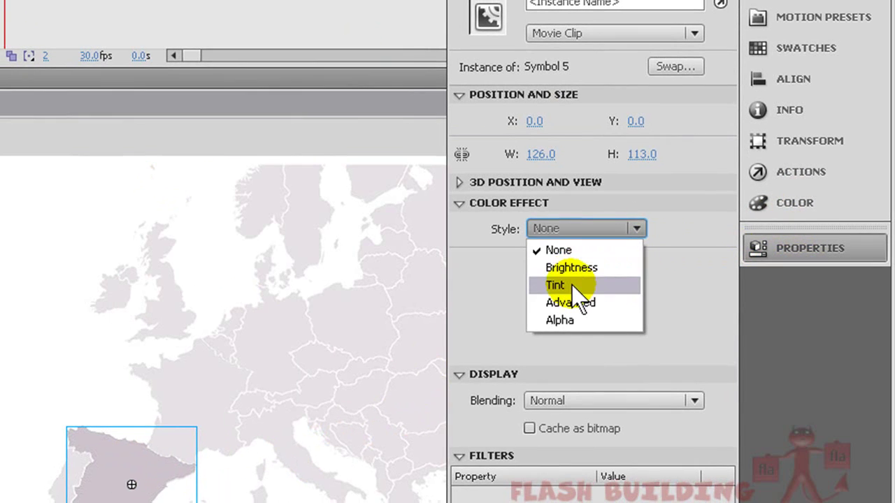
left_click(576, 285)
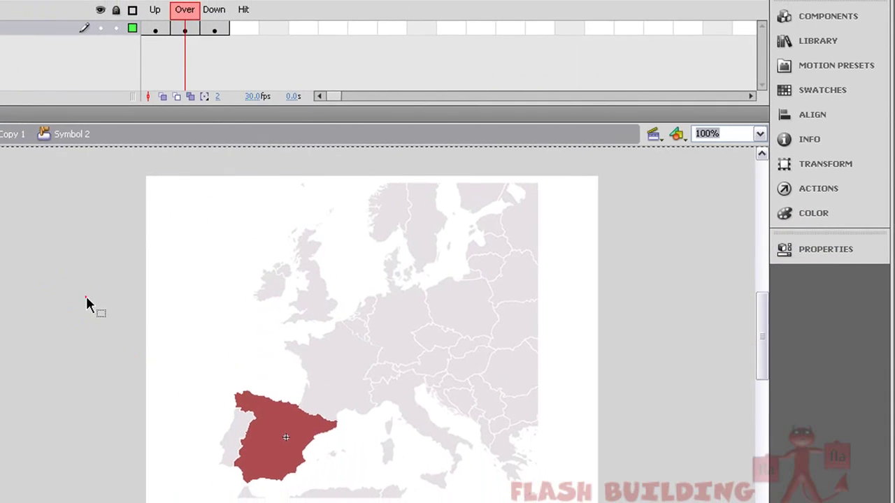
Step: Open the France button and add a keyframe on its Down frame, returning to Over
double_click(32, 300)
left_click(332, 358)
double_click(363, 358)
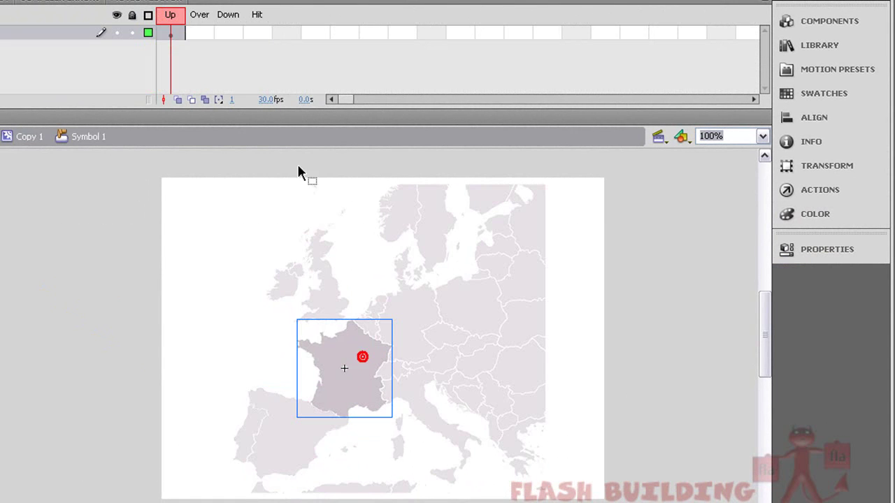
left_click(202, 33)
left_click(229, 33)
key("F6")
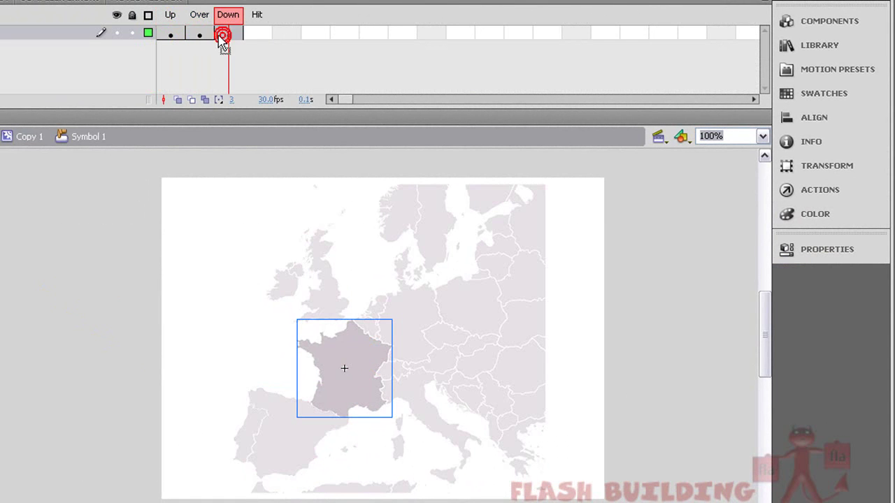
left_click(202, 34)
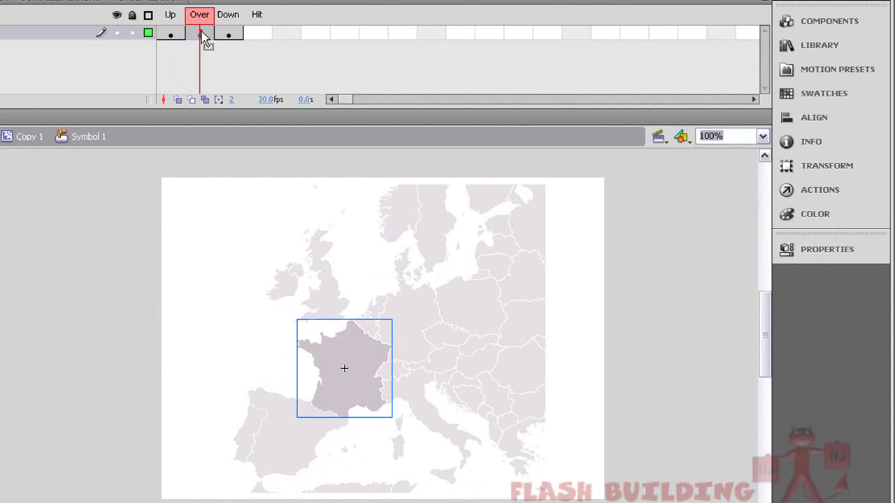
Step: Convert France's Over-state shape into movie clip Symbol 6 and tint it red at 60%
left_click(348, 342)
left_click(825, 249)
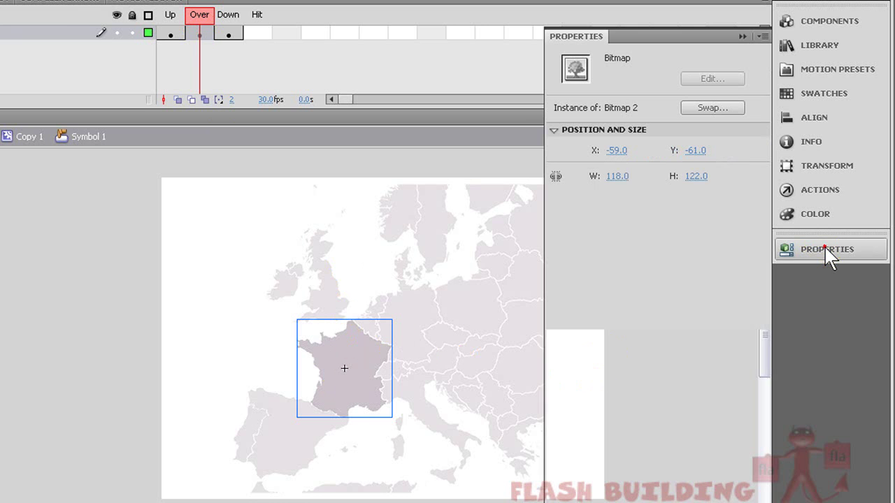
left_click(328, 364)
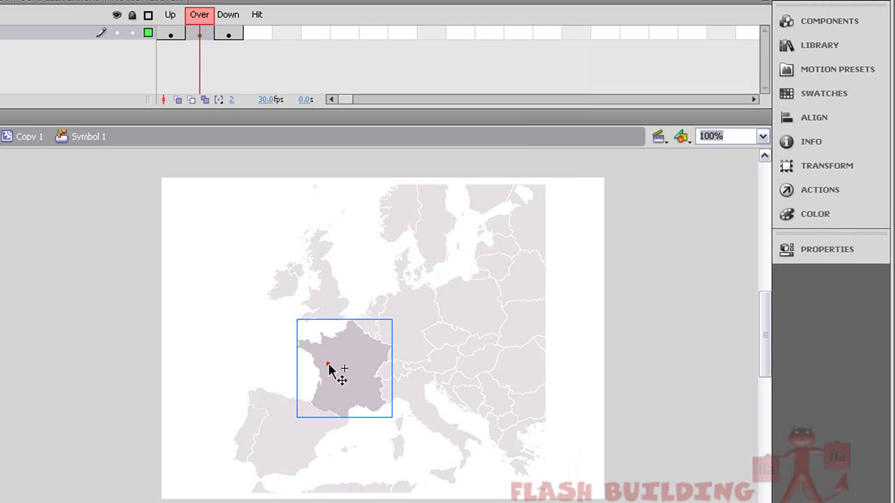
right_click(358, 344)
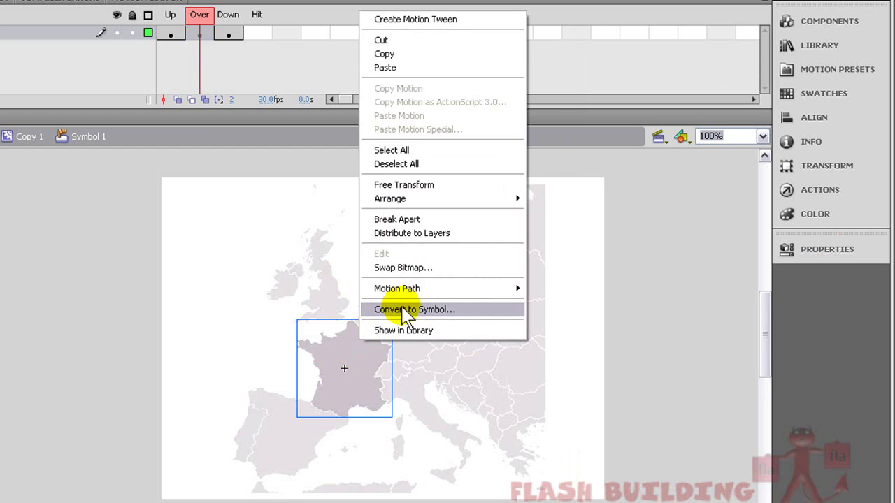
left_click(400, 307)
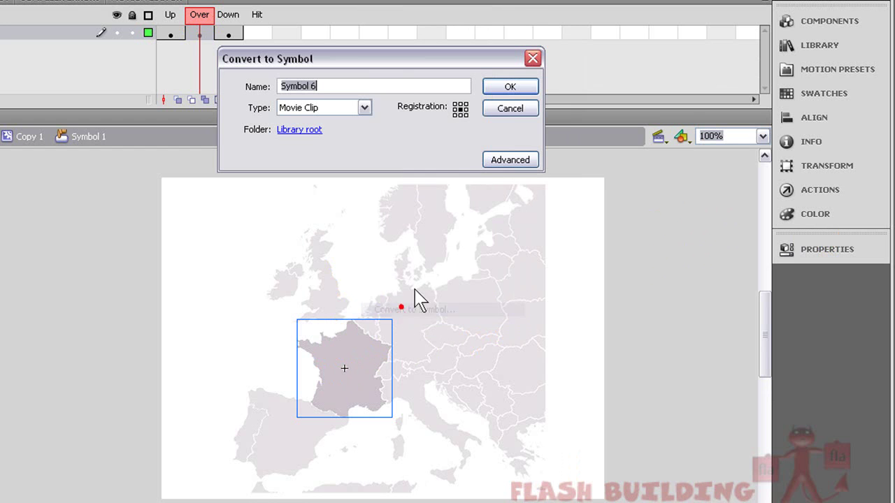
left_click(505, 89)
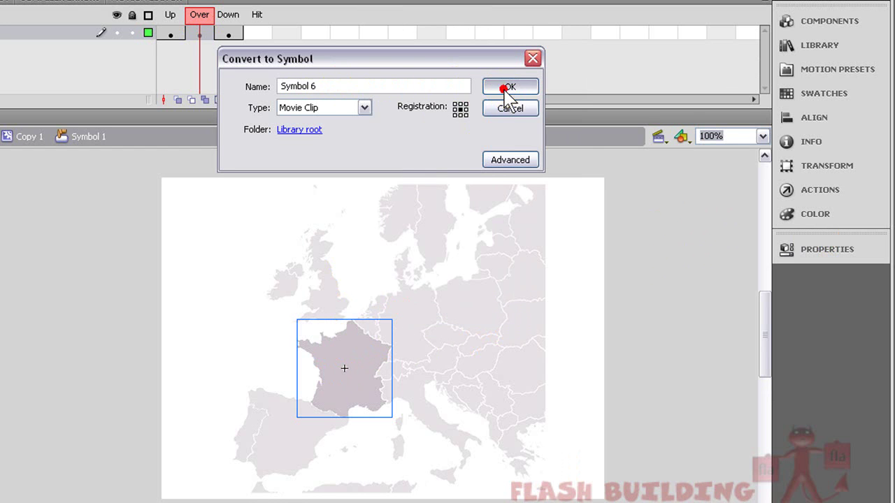
left_click(815, 248)
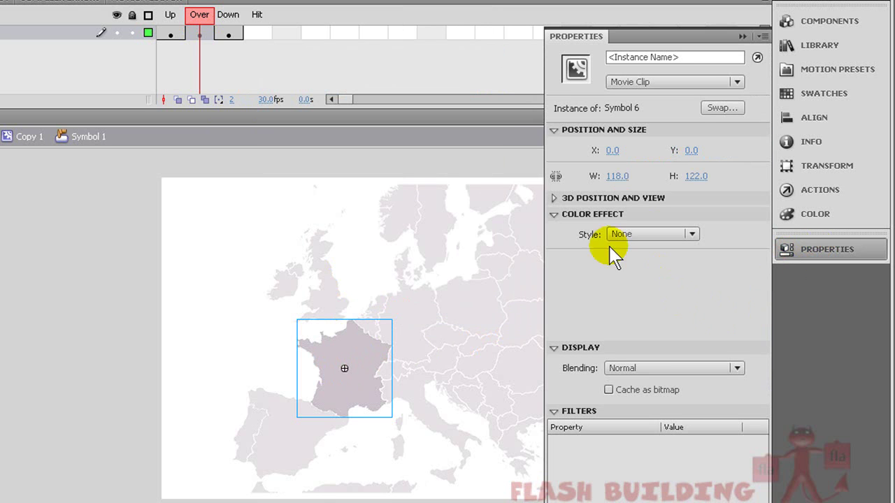
left_click(699, 234)
left_click(645, 277)
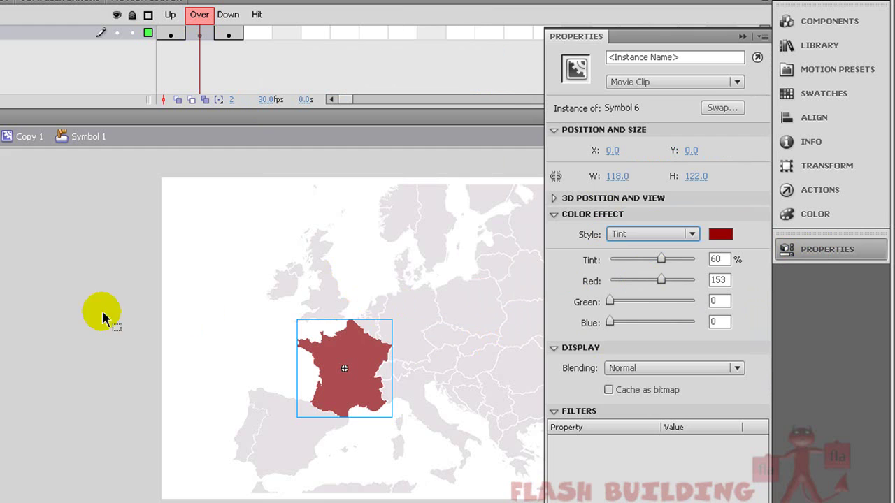
left_click(37, 314)
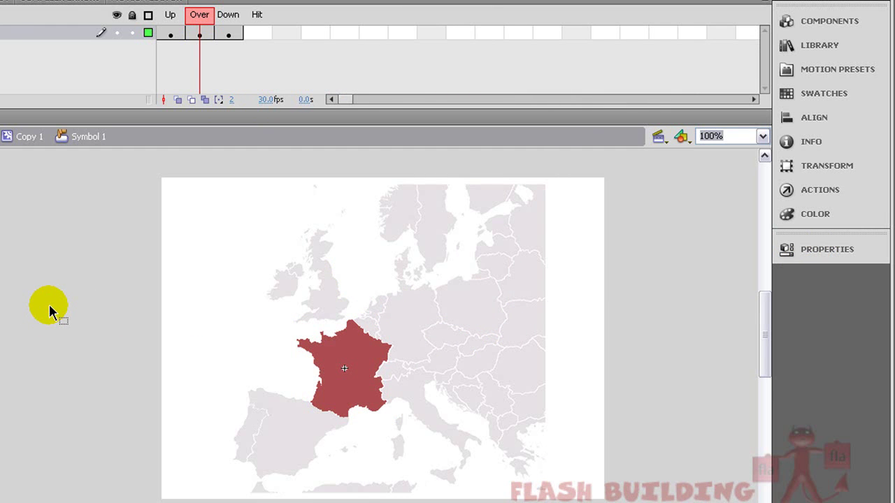
Step: Publish the map and preview it in Internet Explorer
key("ctrl+Return")
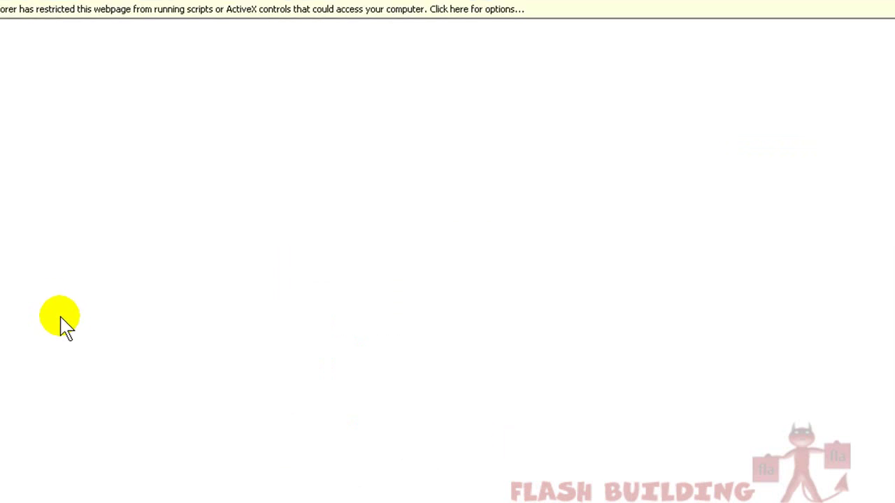